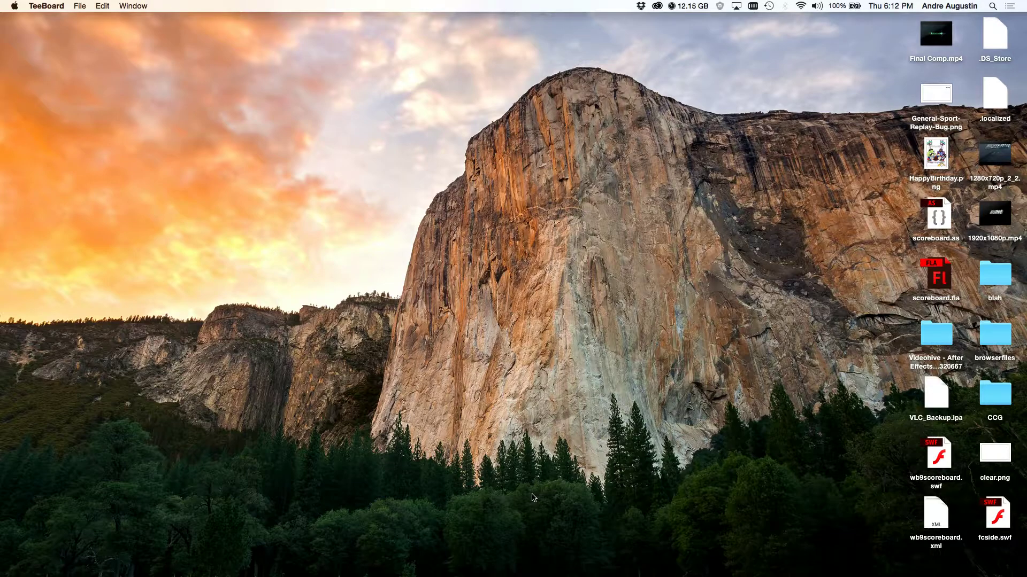
- Restore OBS and TeeBoard from the Dock, with OBS in front previewing the PS4 feed
mouse_move(576, 572)
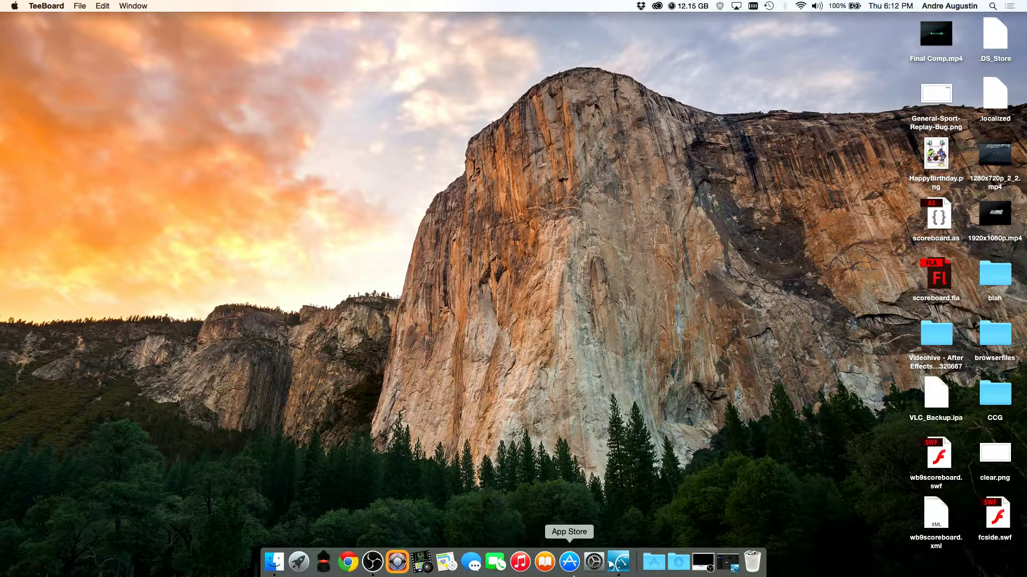
left_click(707, 566)
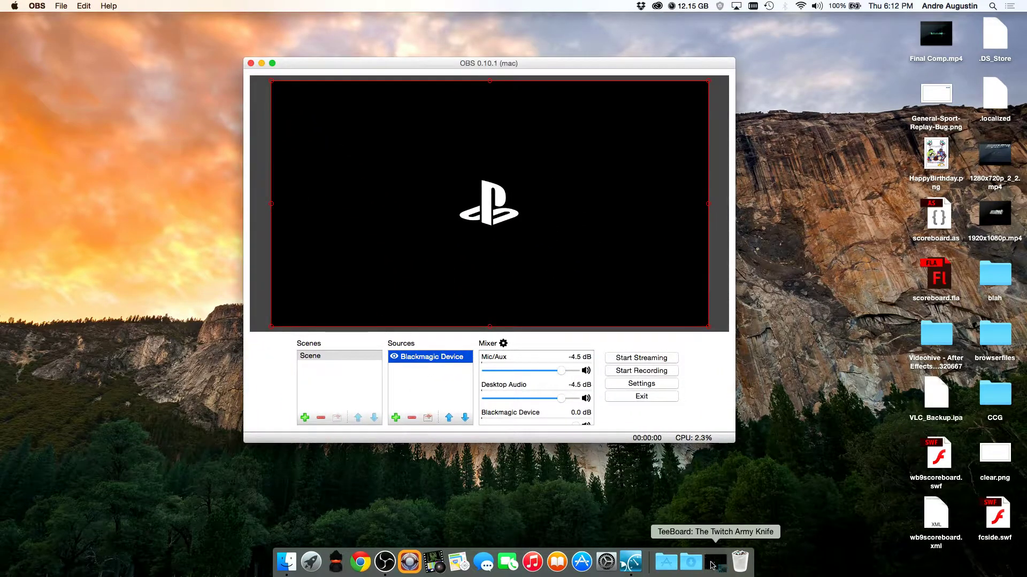
left_click(705, 565)
left_click(656, 313)
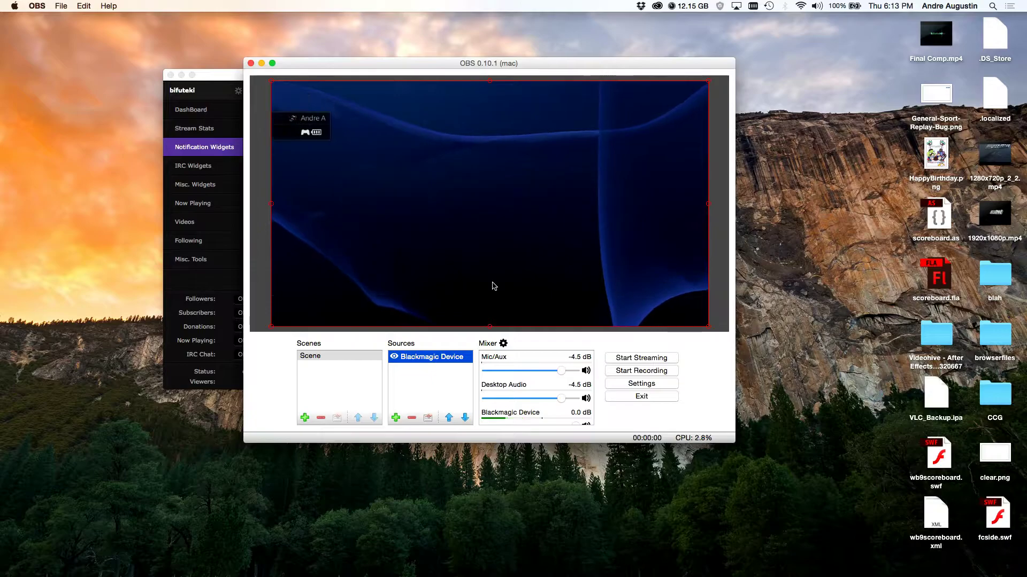
- Bring TeeBoard forward on its Dashboard, showing the stream title and game Gaming Talk Shows
left_click(223, 80)
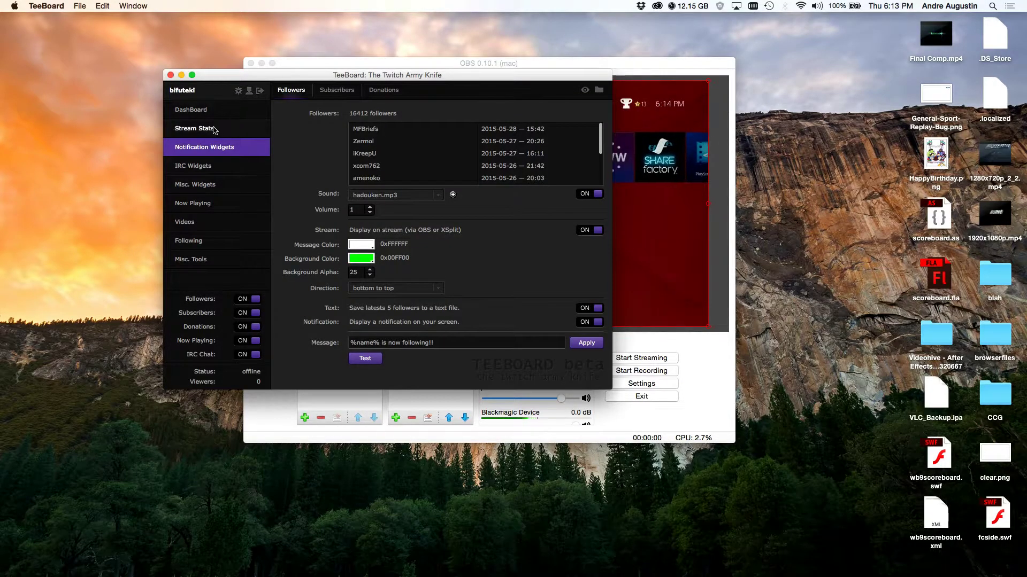
left_click(192, 109)
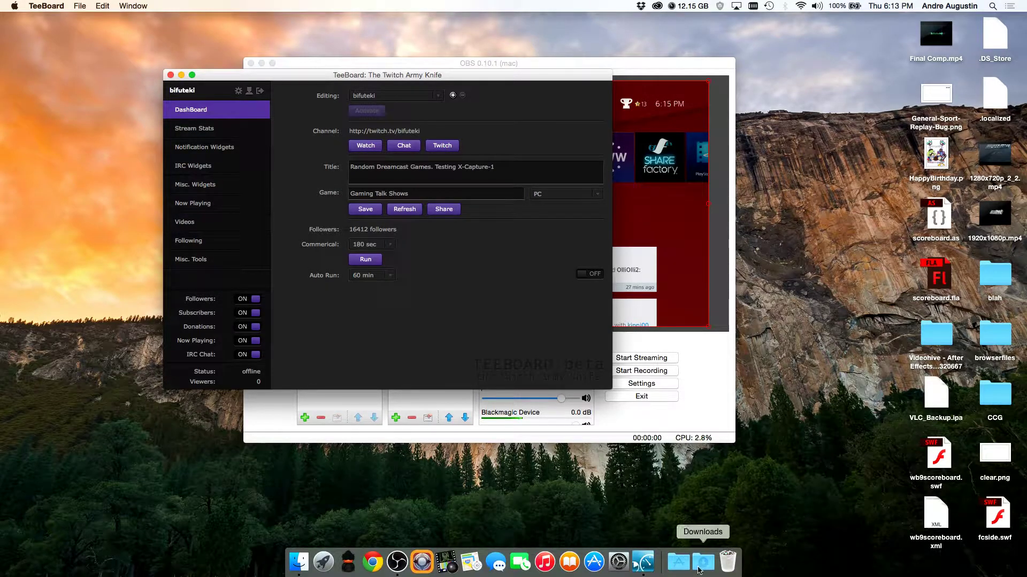
- Set the sound output to the XCAPTURE-1 HDMI device in System Preferences, then quit it
left_click(678, 562)
scroll(776, 489, "down", 10)
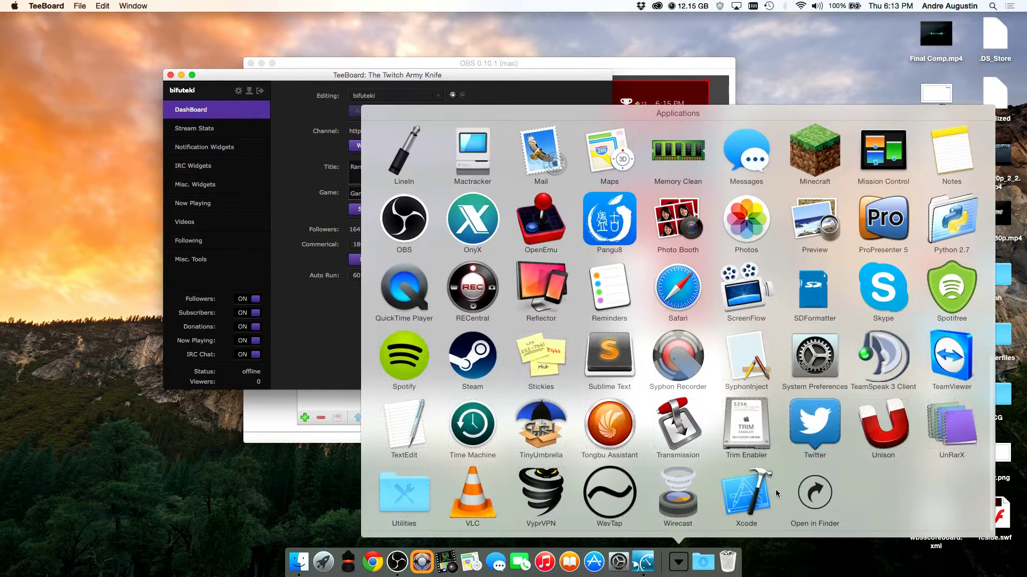
left_click(814, 357)
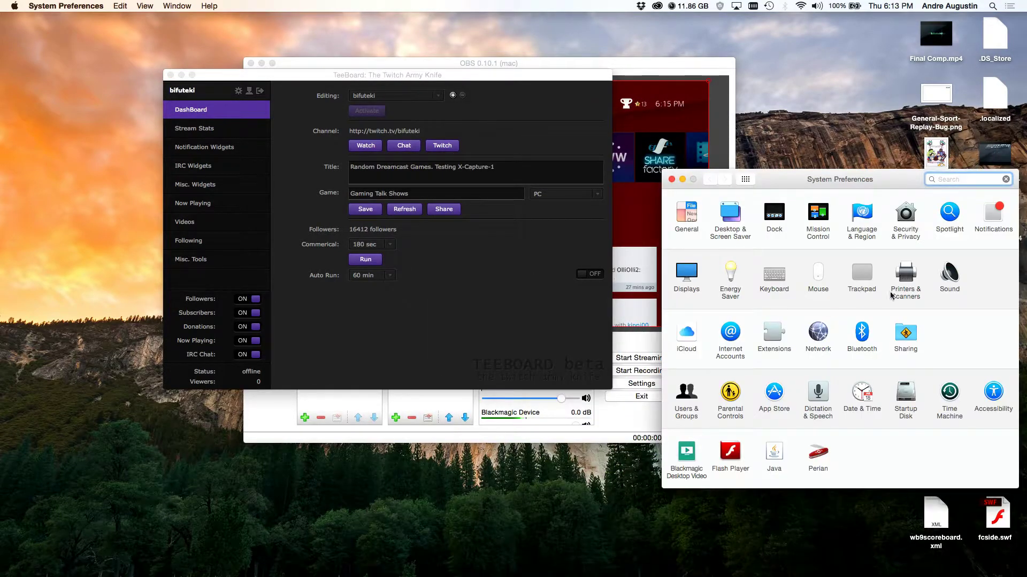
left_click(935, 281)
scroll(783, 269, "down", 2)
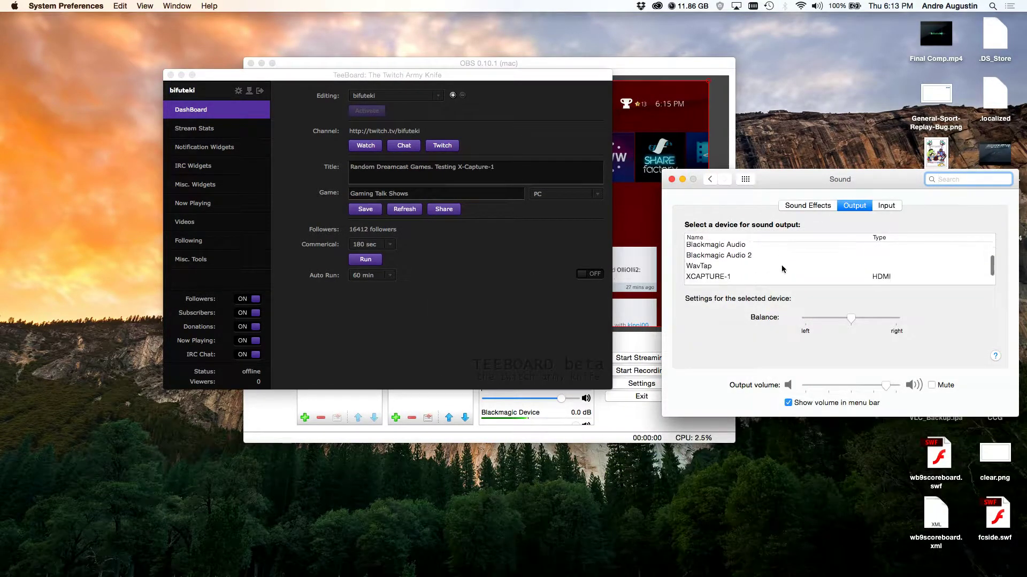
left_click(769, 270)
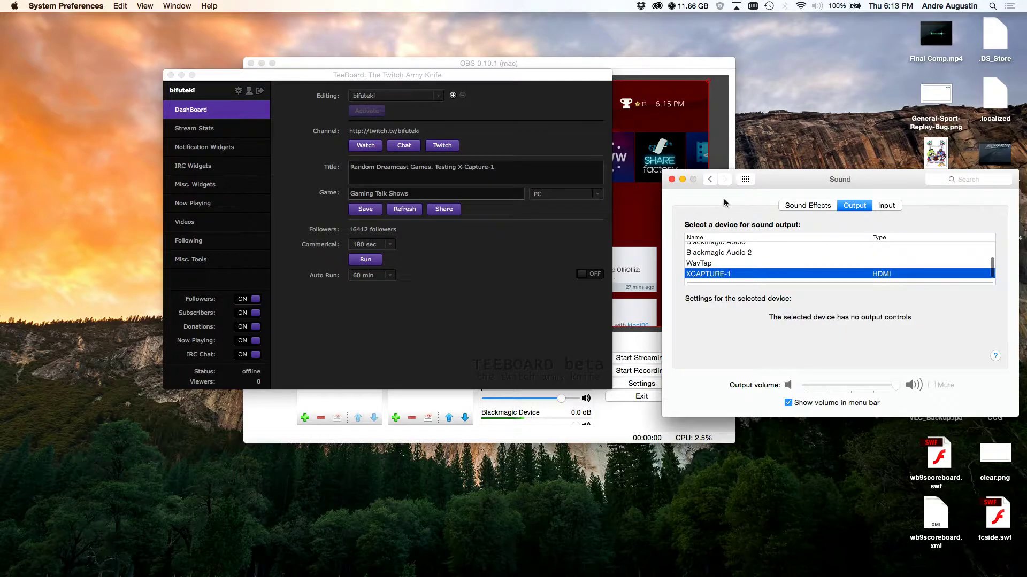
left_click(671, 179)
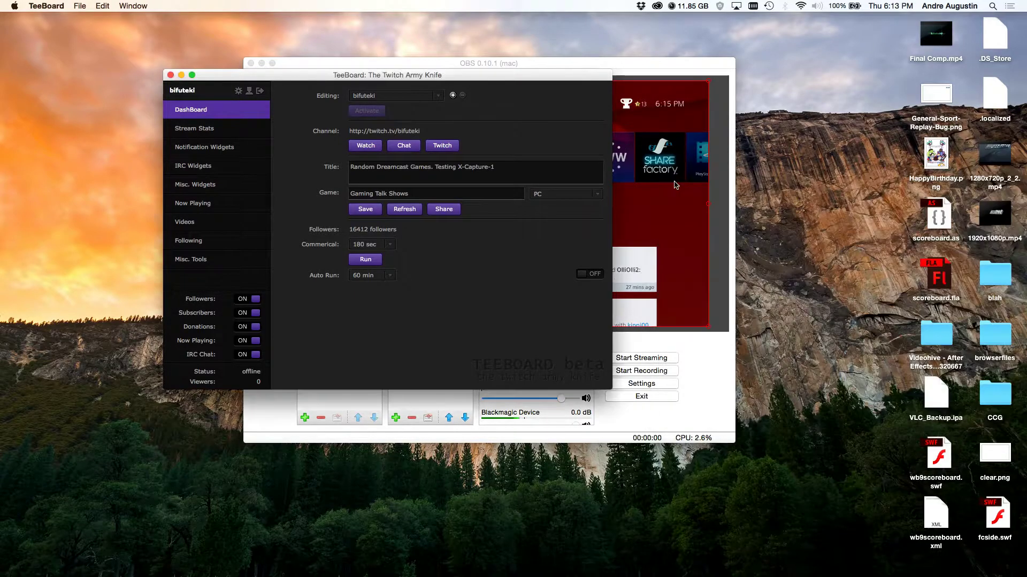
- Check the OBS preview, then show TeeBoard's Stream Stats page with its 0-viewer median graph
left_click(642, 118)
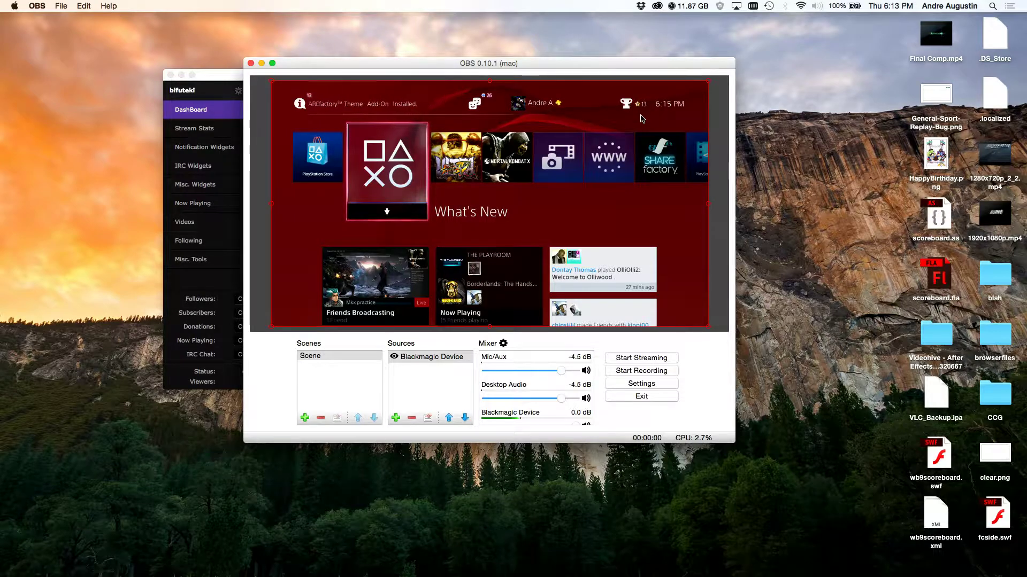
left_click(203, 79)
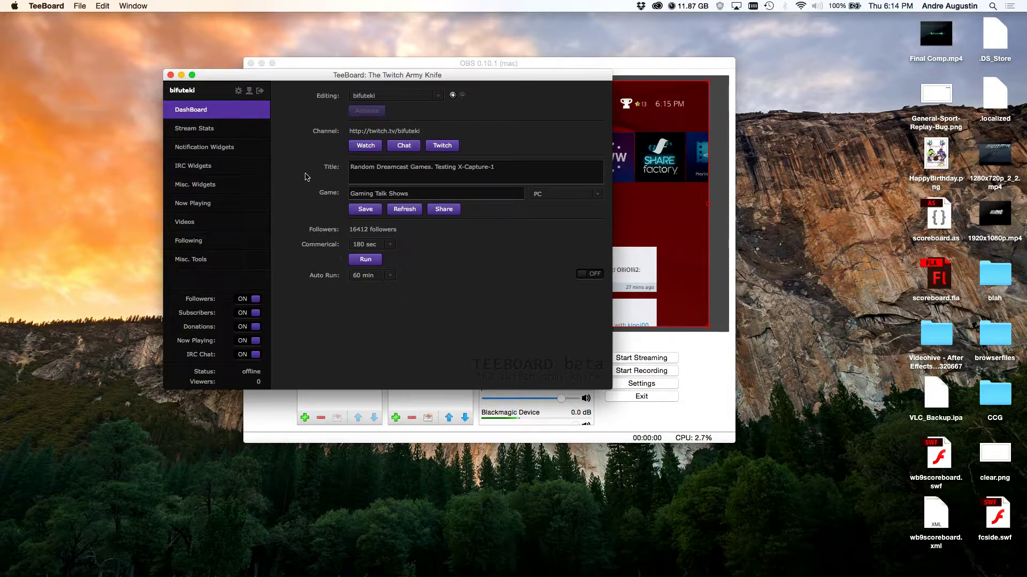
left_click(210, 130)
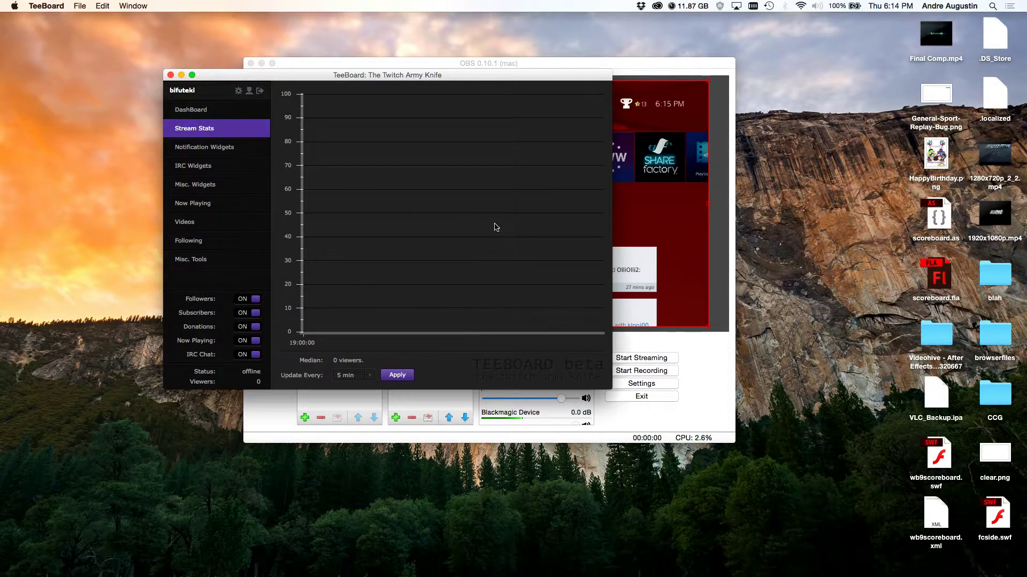
- Fire two test New Follower alerts from the Followers widget, keeping hadouken.mp3 as the sound
left_click(233, 155)
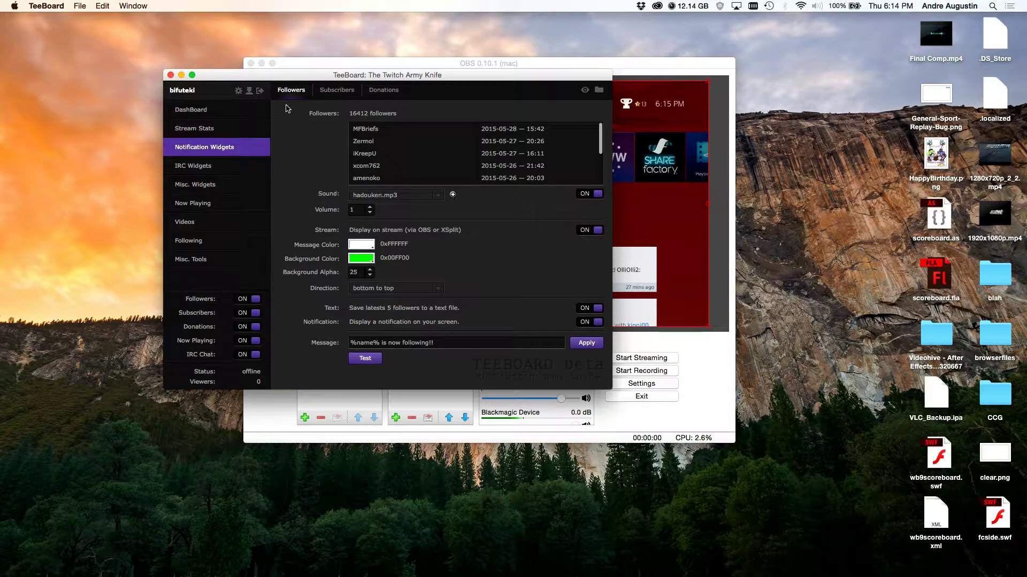
scroll(420, 155, "down", 10)
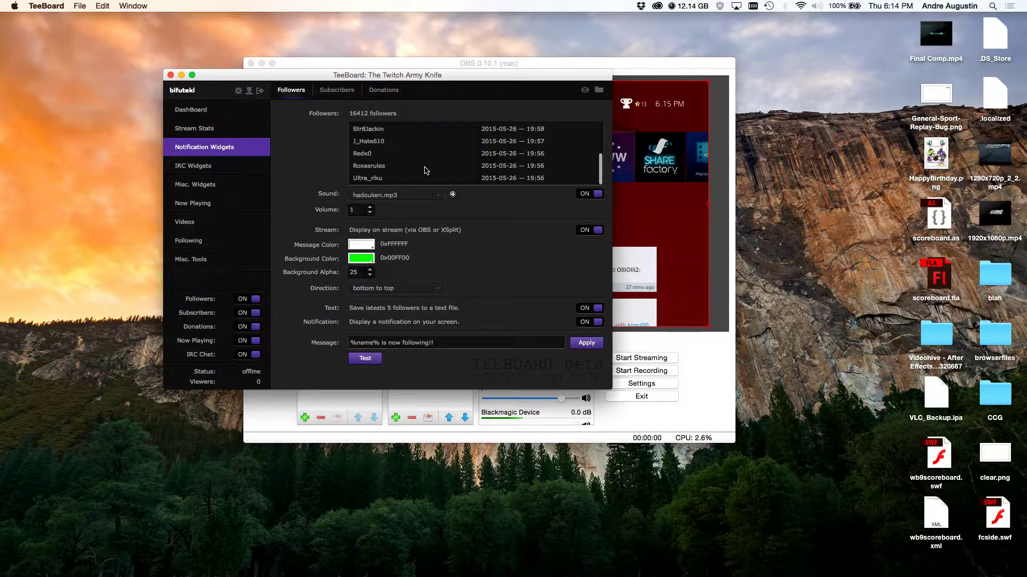
scroll(425, 171, "up", 10)
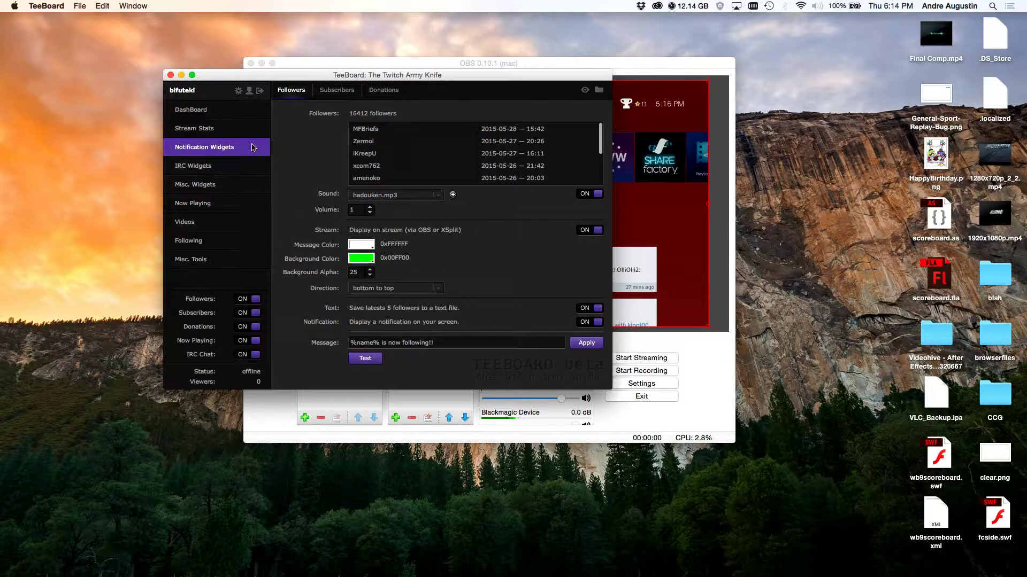
left_click(366, 359)
left_click(381, 359)
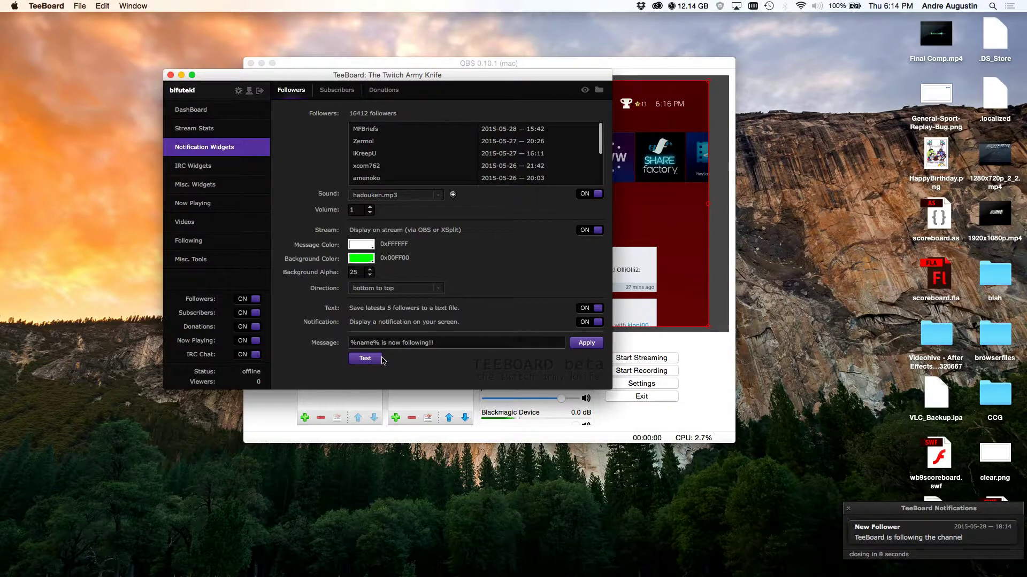
left_click(377, 196)
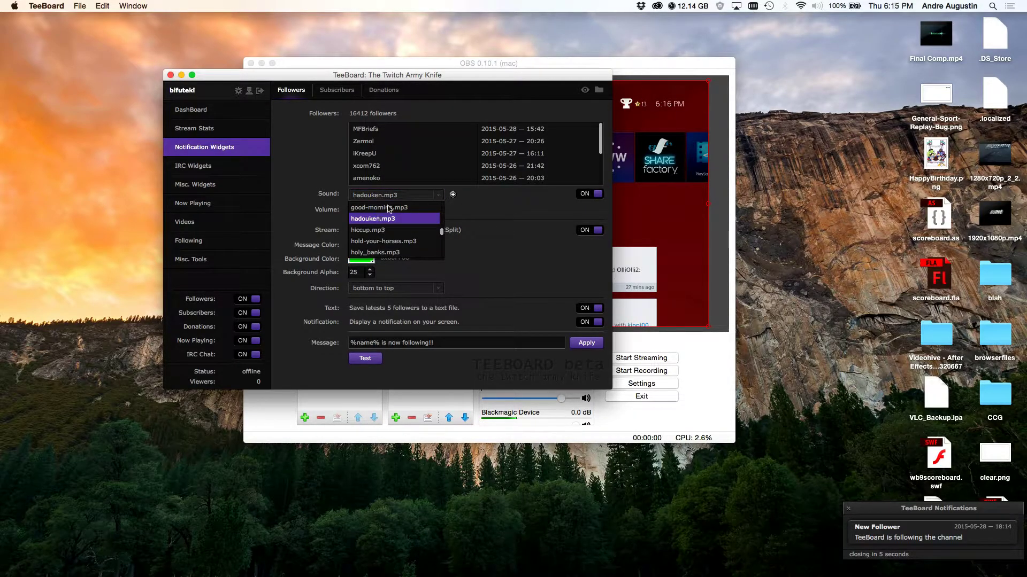
left_click(383, 219)
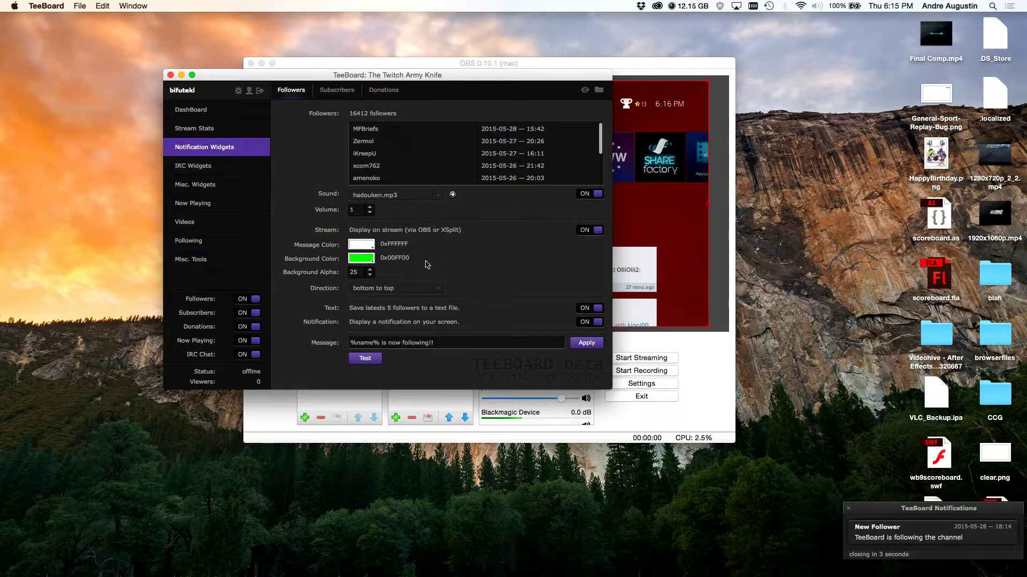
- Show TeeBoard's Now Playing list of recent Last.fm tracks and browse the Applications stack for Spotify
left_click(205, 204)
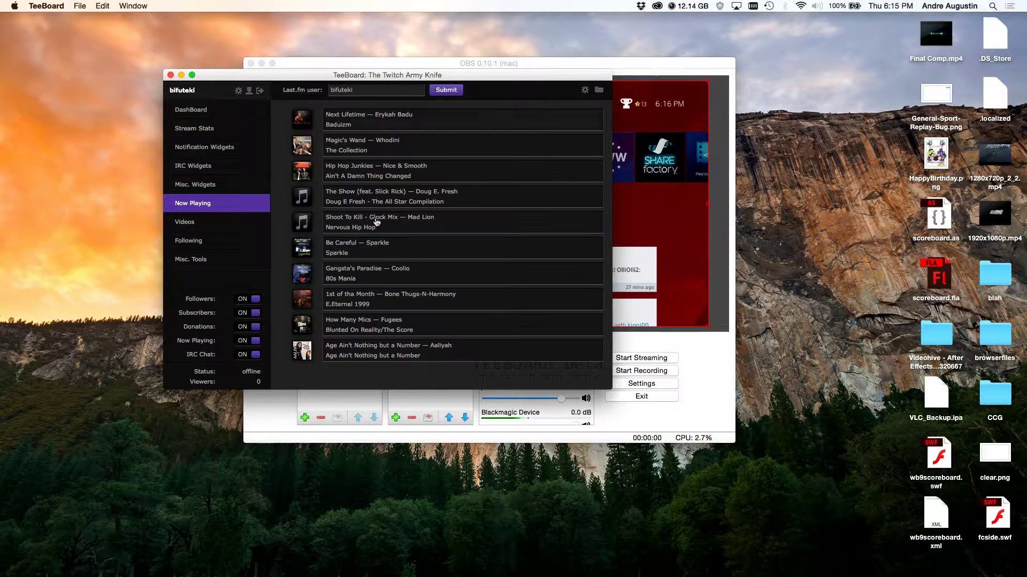
left_click(680, 562)
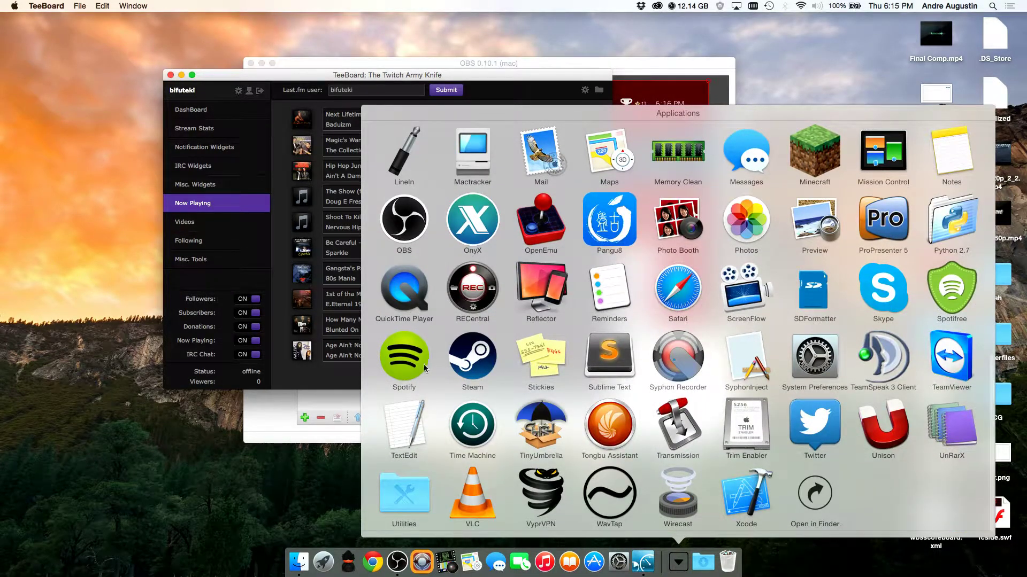
- Launch Spotify, check its Last.fm setting in Preferences, browse two playlists, then minimize it
left_click(422, 365)
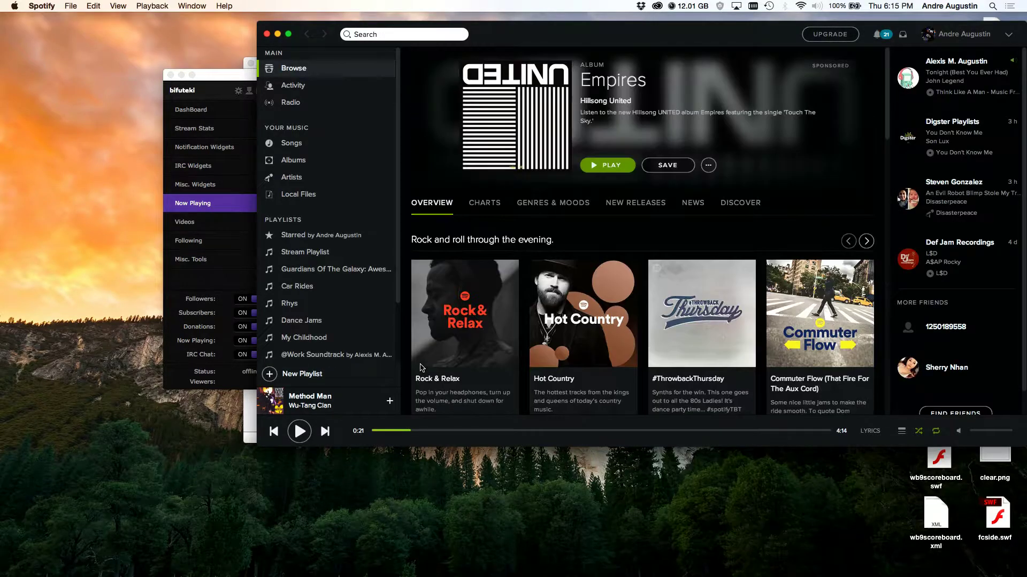
left_click_drag(491, 47, 429, 118)
left_click(42, 6)
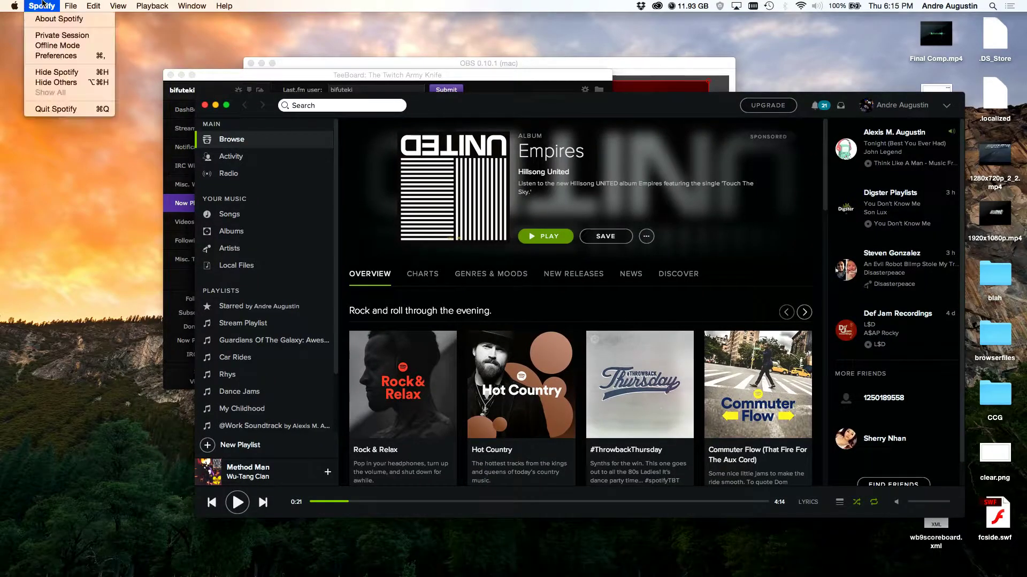
left_click(73, 55)
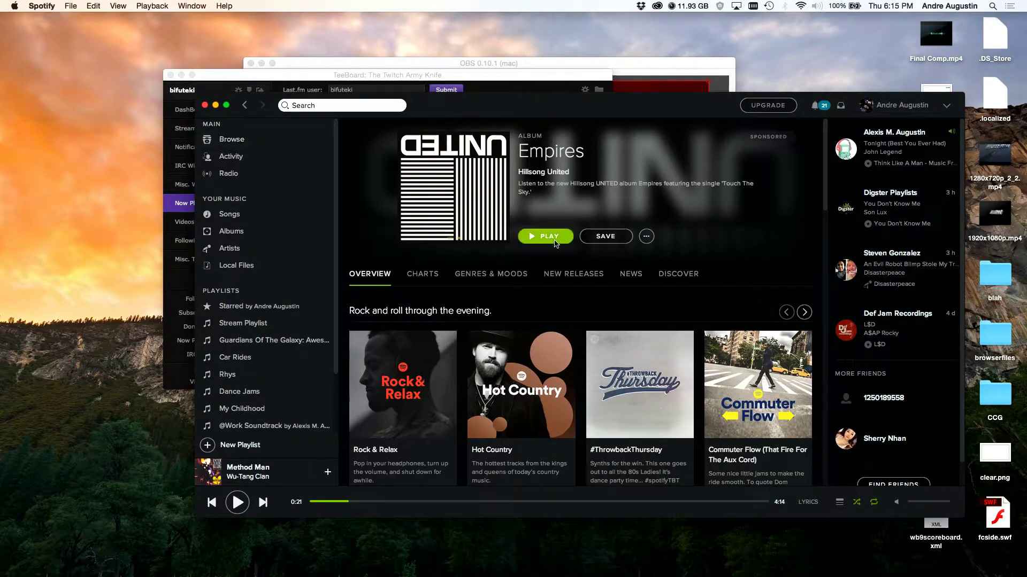
scroll(675, 370, "down", 10)
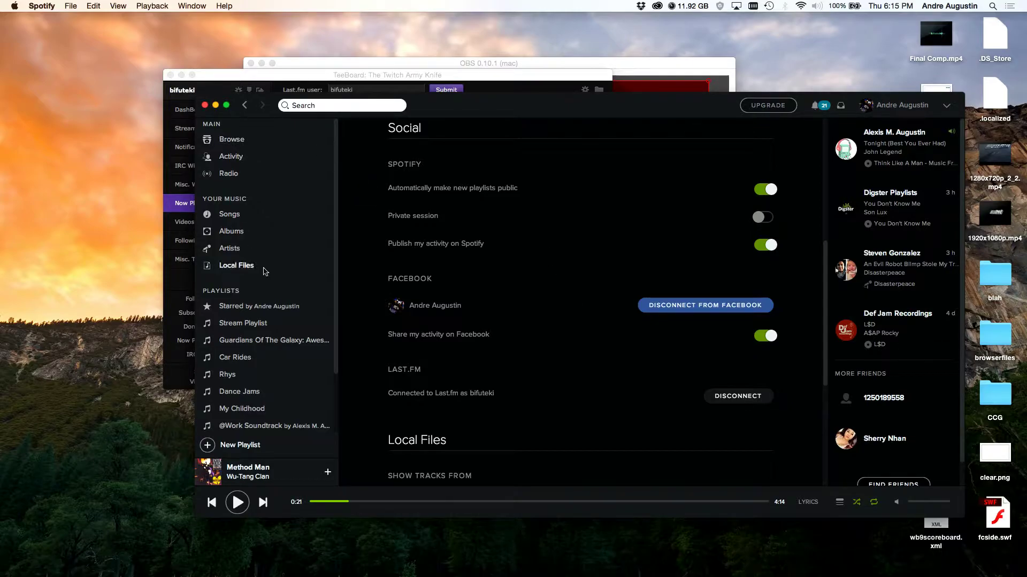
left_click(231, 359)
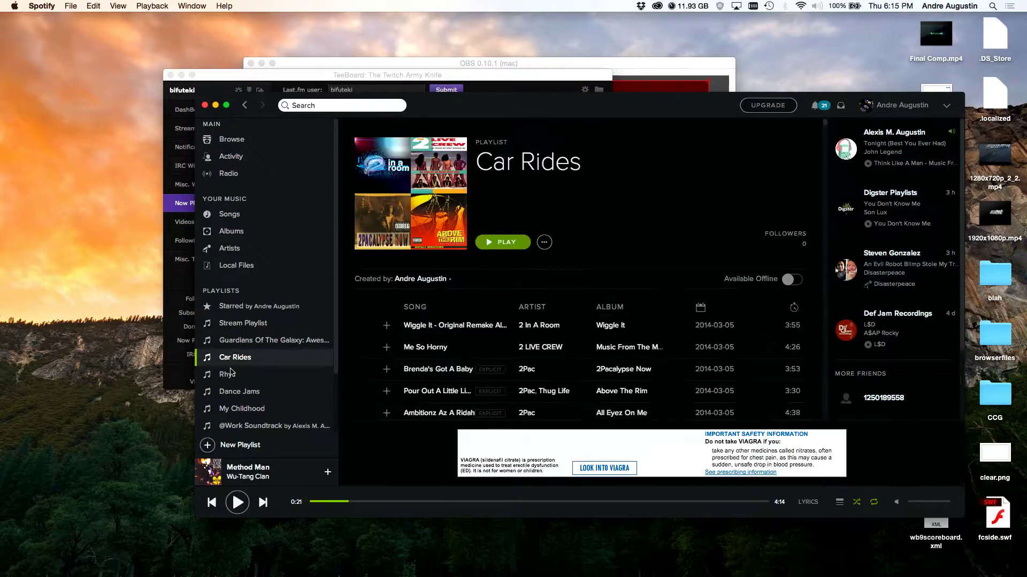
left_click(244, 410)
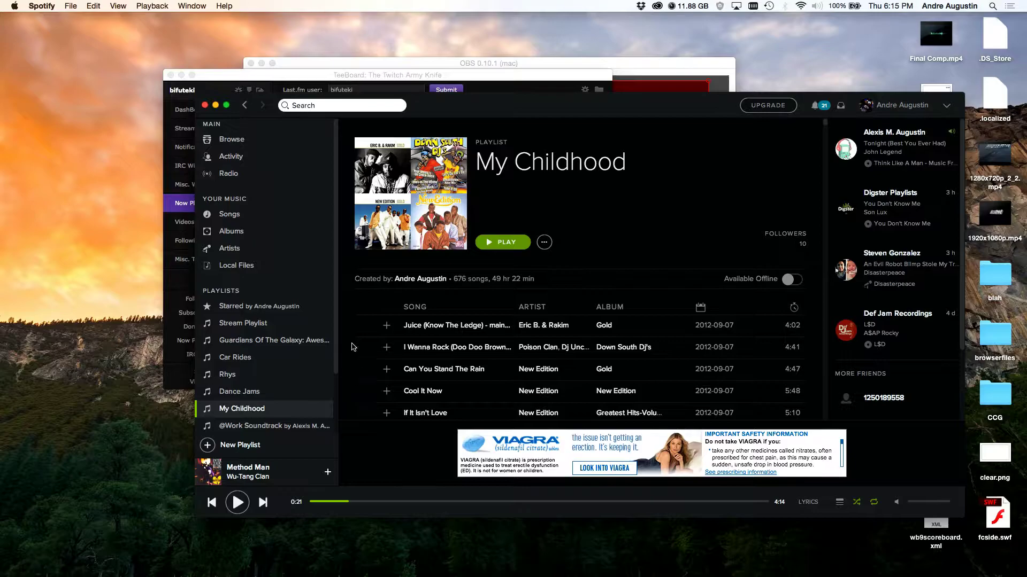
left_click(216, 106)
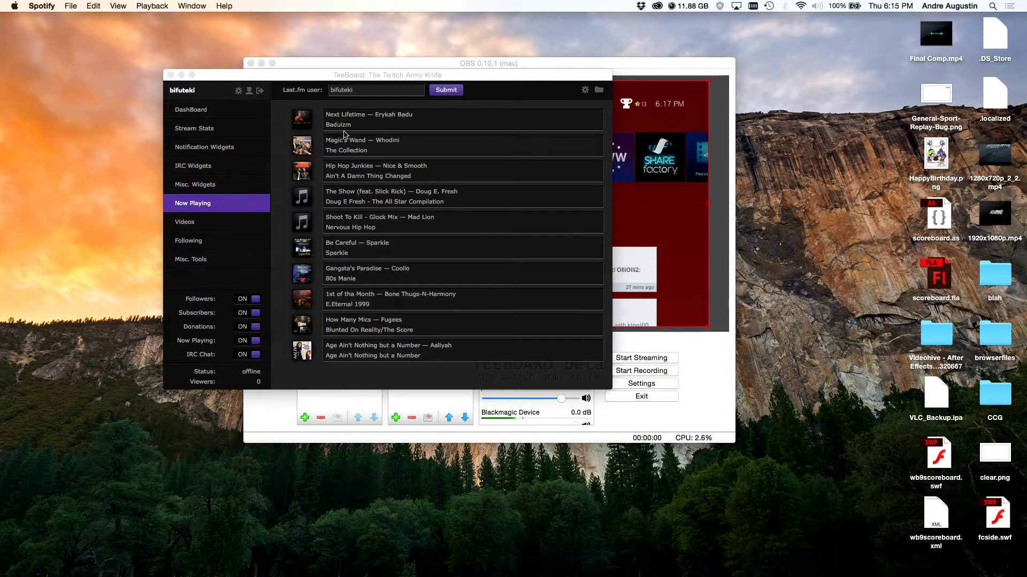
- Add a Text (FreeType 2) source named 'Now Playing' to the OBS scene
left_click(291, 385)
left_click(284, 409)
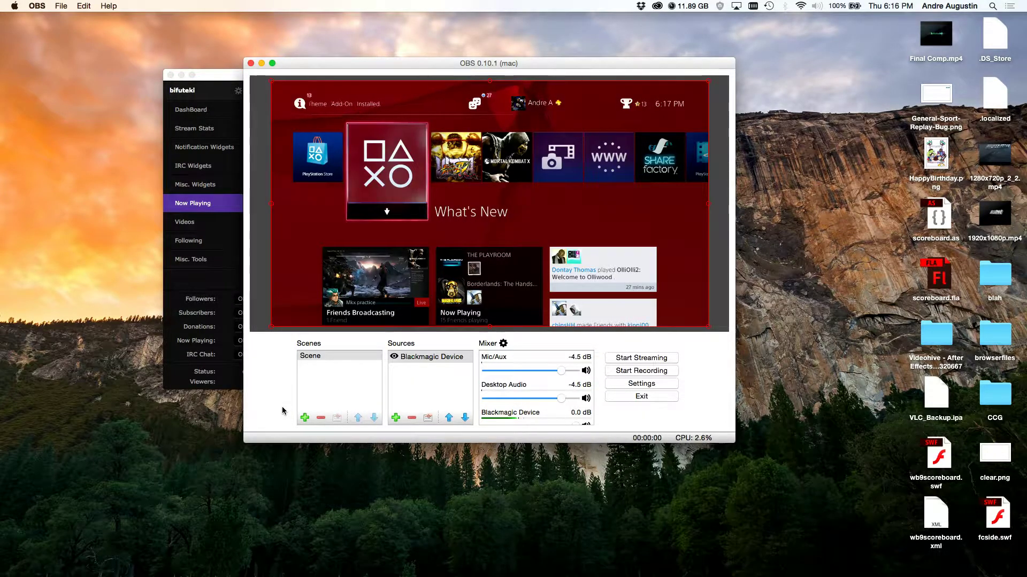
left_click(395, 418)
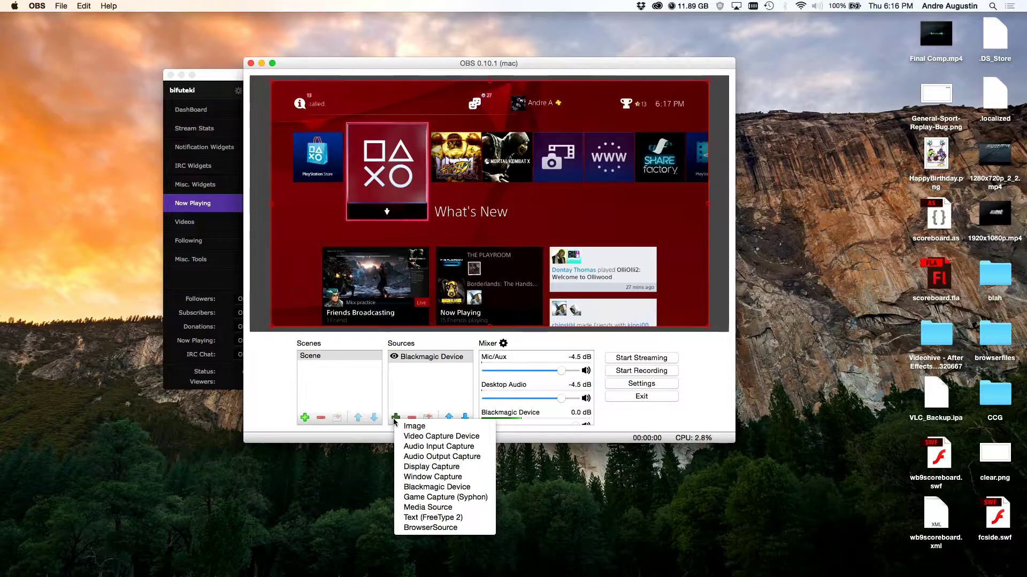
left_click(462, 517)
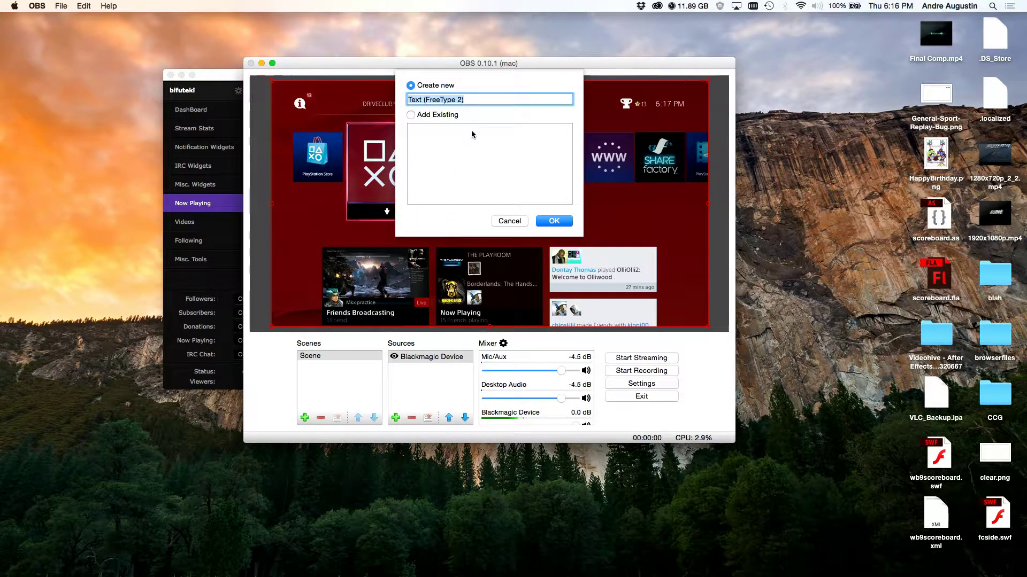
type("Now Playing")
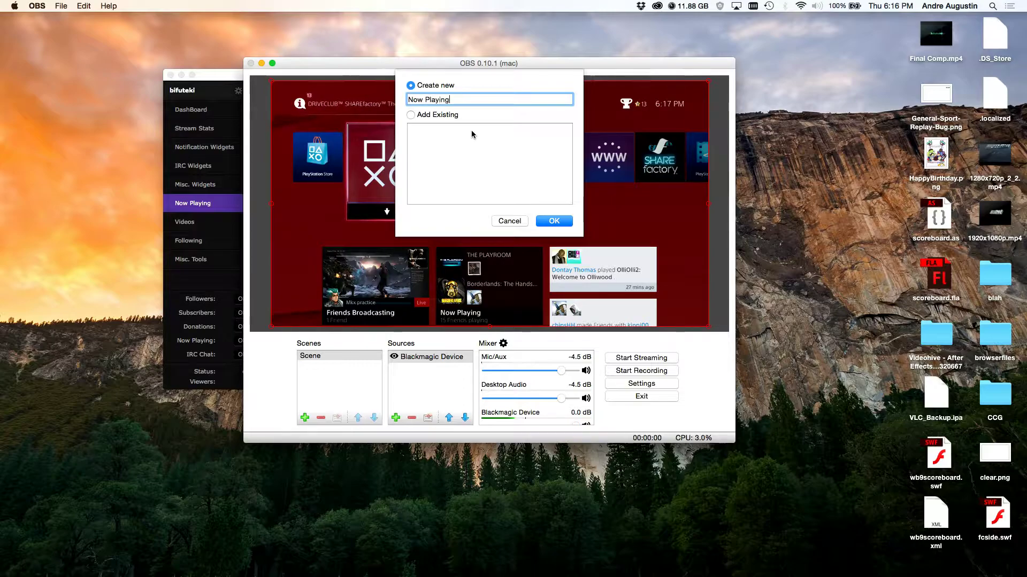
left_click(547, 221)
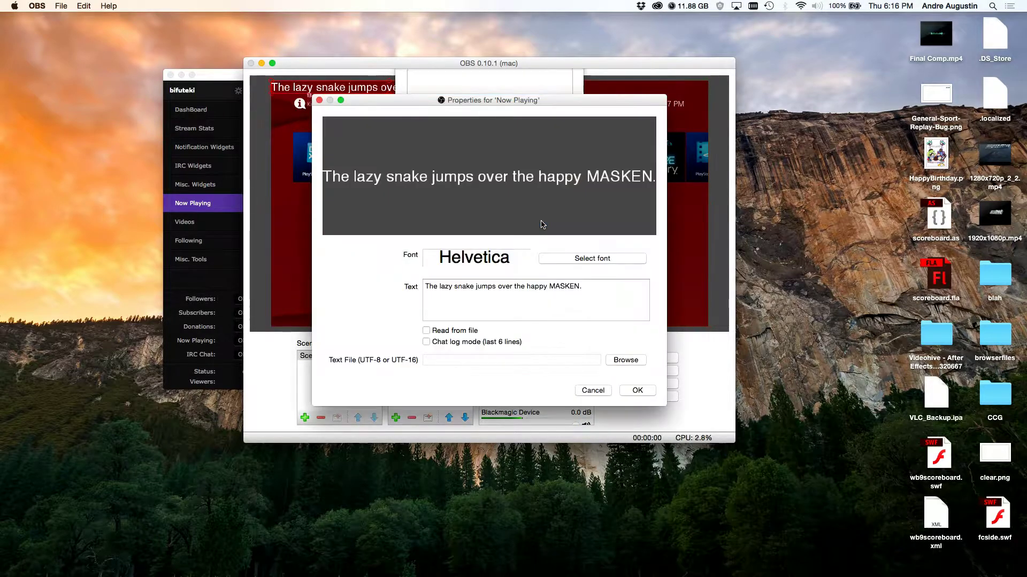
- Pick Verdana Regular as the Now Playing text font
left_click(566, 261)
scroll(829, 467, "down", 10)
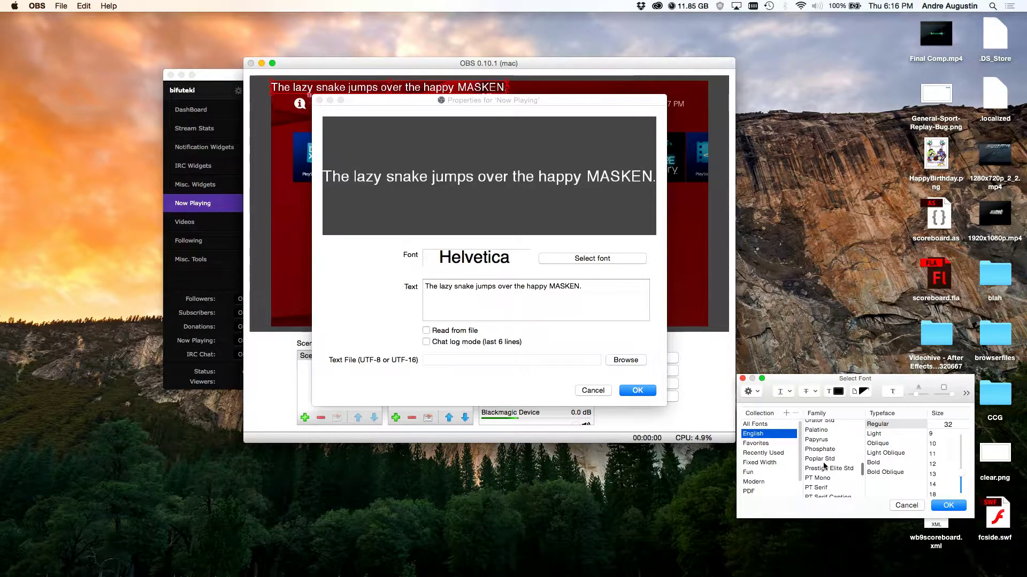
left_click(824, 460)
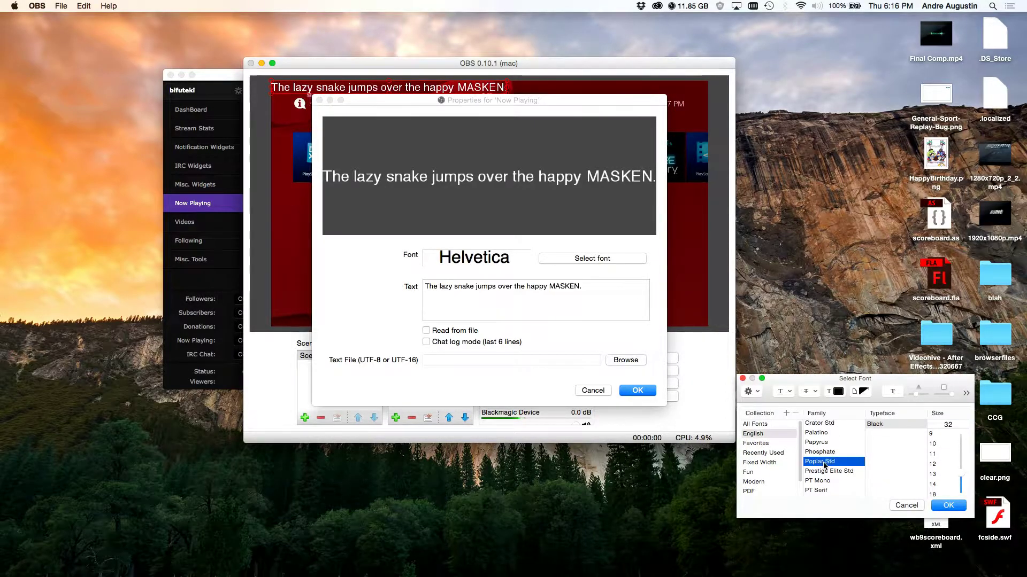
key("v")
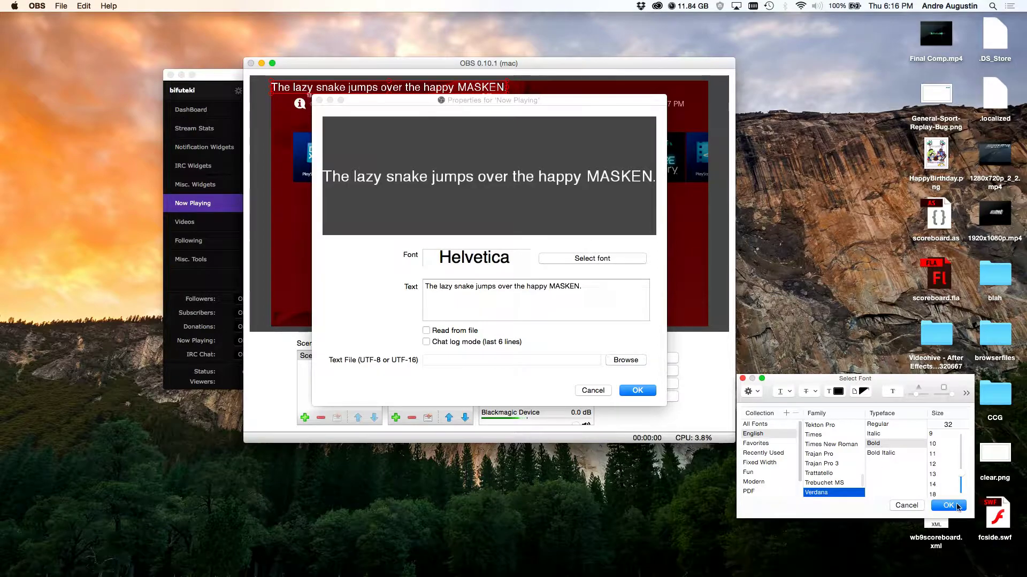
left_click(892, 435)
left_click(885, 425)
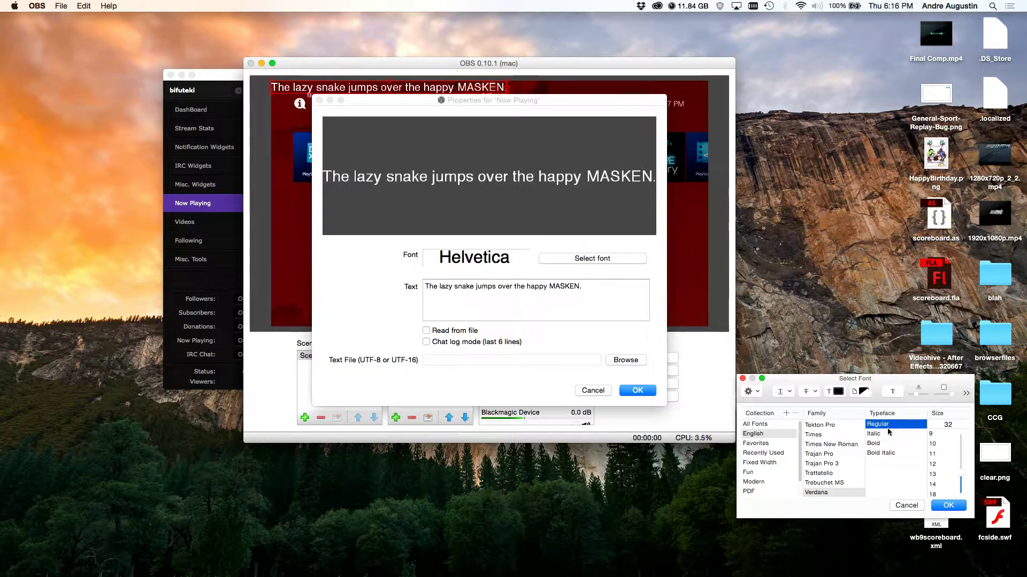
- Apply the Verdana font and bring the Now Playing properties back up
left_click(943, 507)
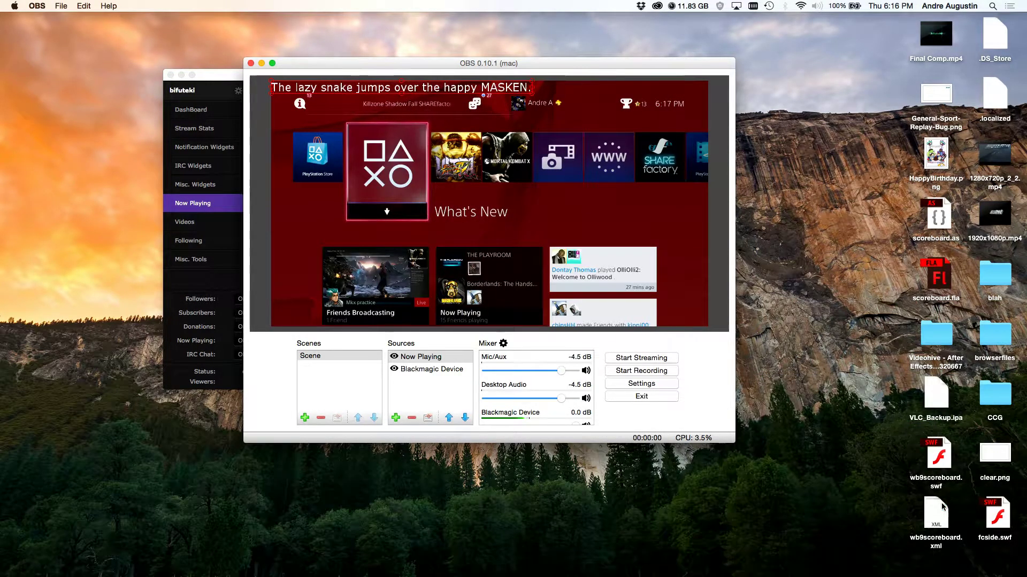
left_click_drag(445, 64, 662, 82)
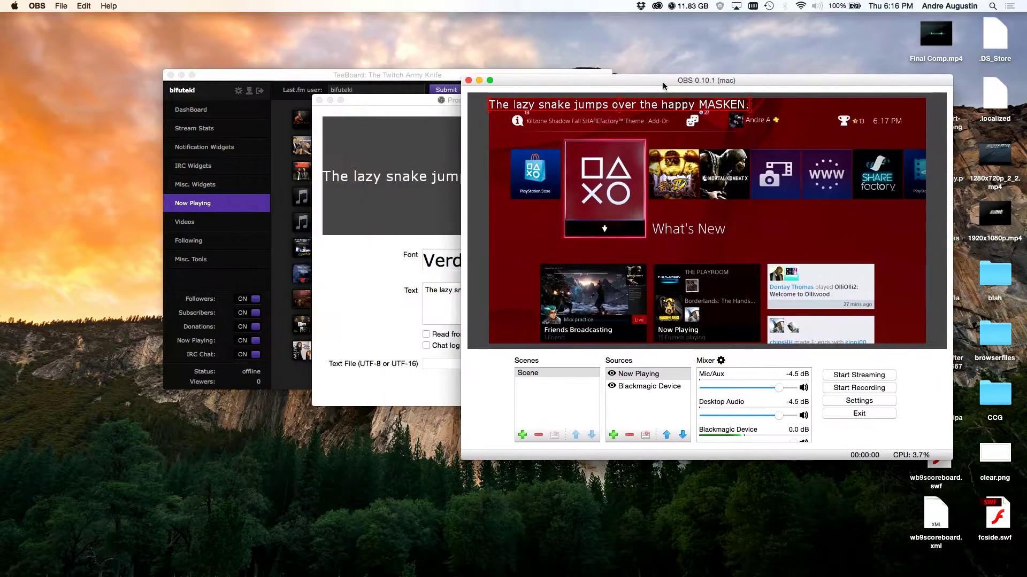
left_click(394, 144)
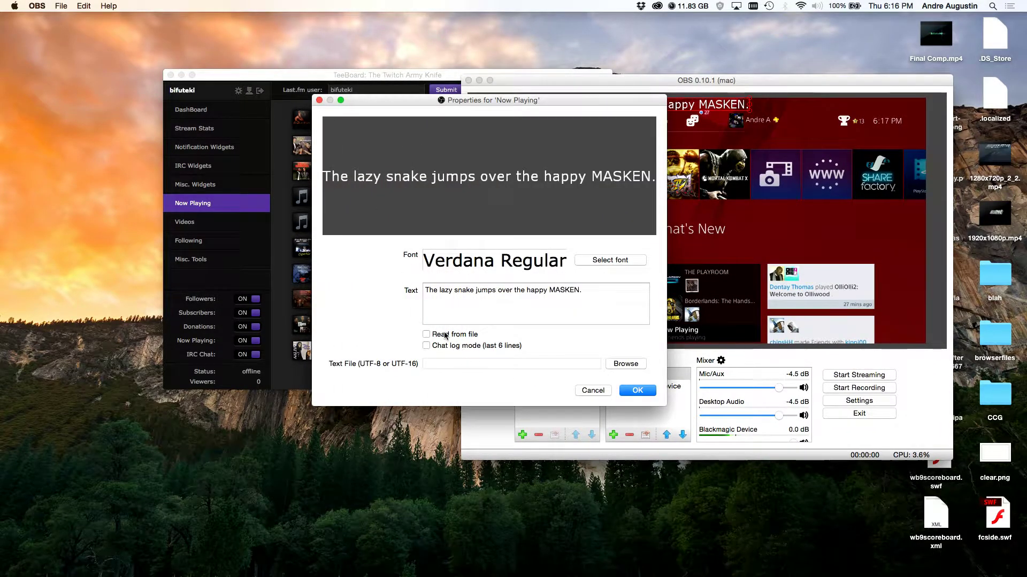
- Make the text read from Documents/TeeBoard/twobbler/nowplaying.txt
left_click(446, 336)
left_click(625, 364)
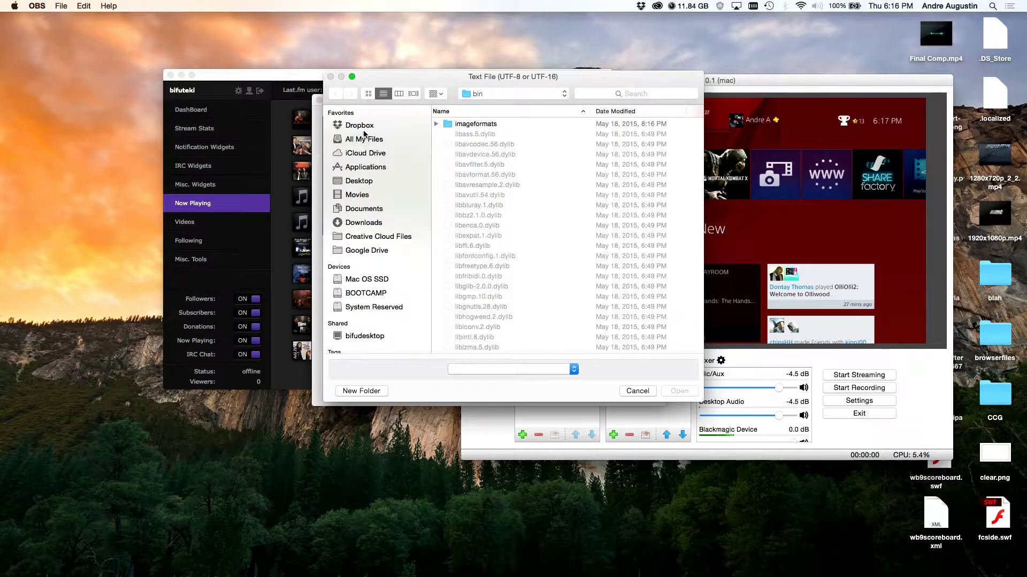
left_click(363, 209)
scroll(519, 278, "down", 15)
left_click(452, 329)
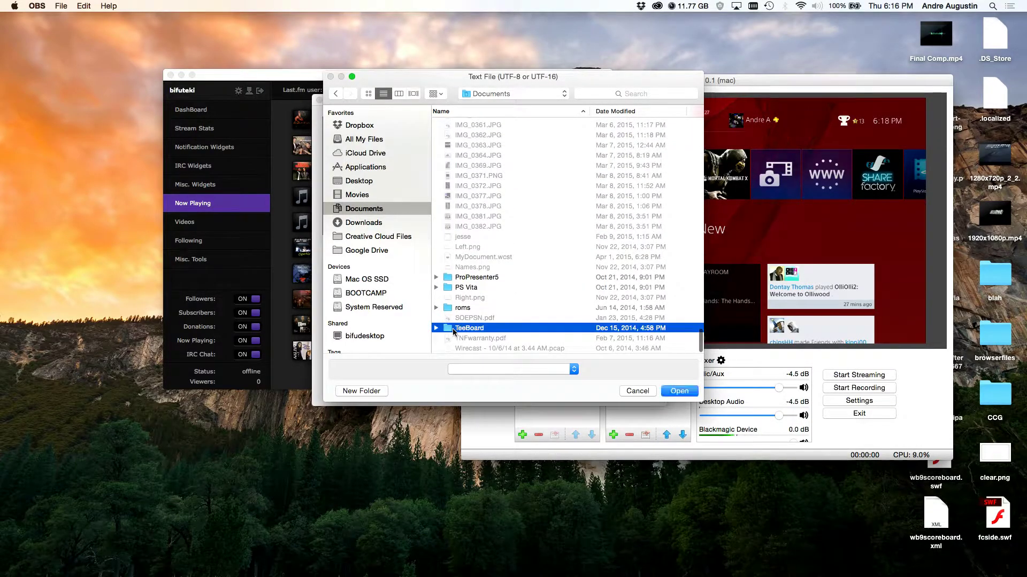
double_click(453, 328)
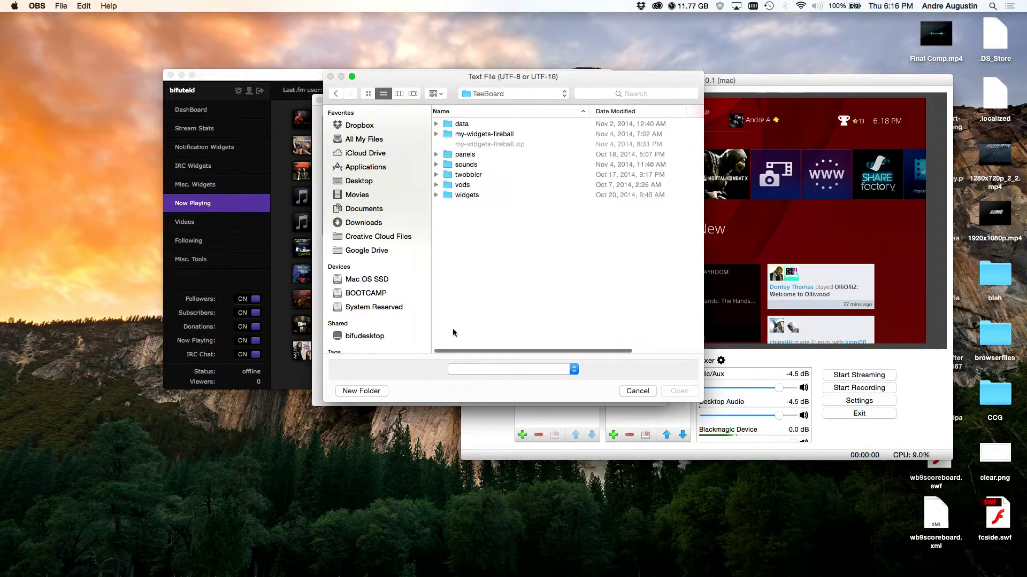
double_click(464, 175)
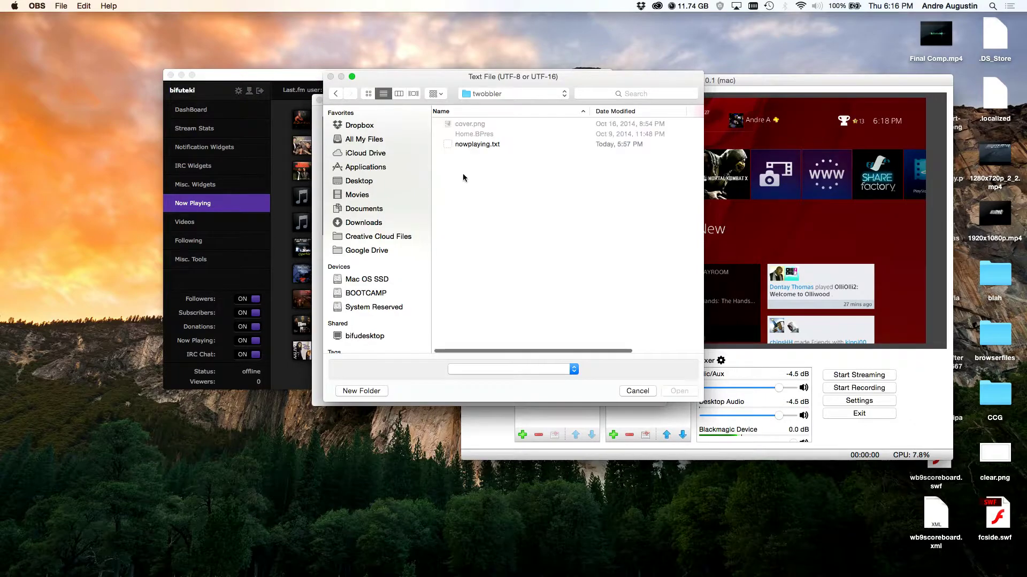
left_click(468, 145)
double_click(469, 145)
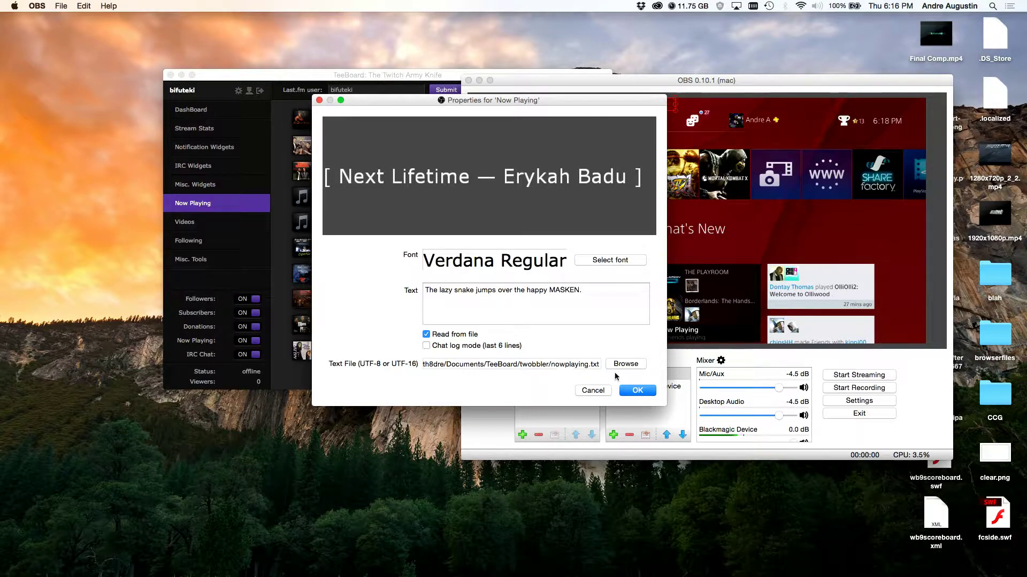
- Confirm the text settings and drag the song title to the bottom-left of the preview
left_click(636, 391)
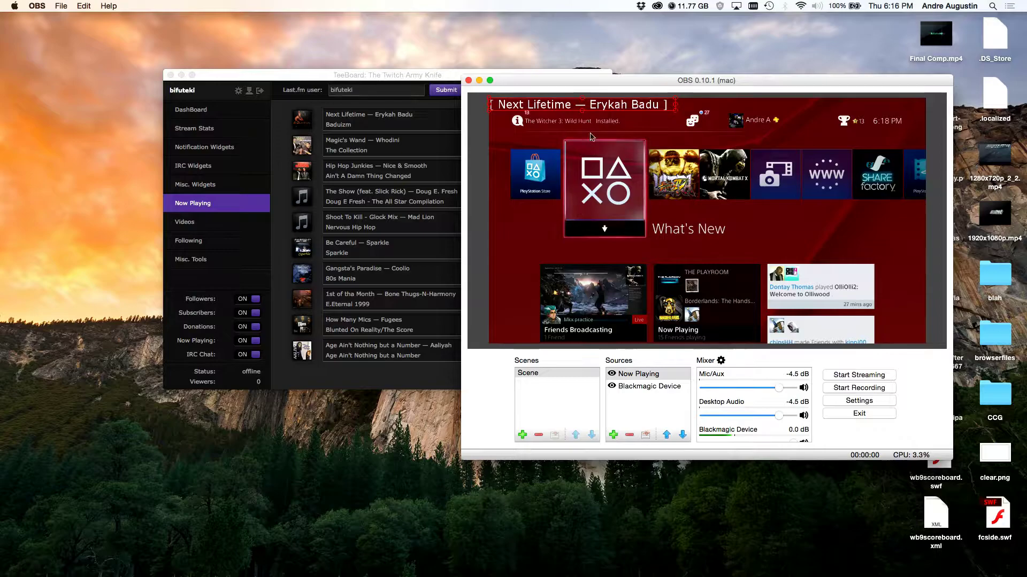
left_click_drag(591, 109, 591, 342)
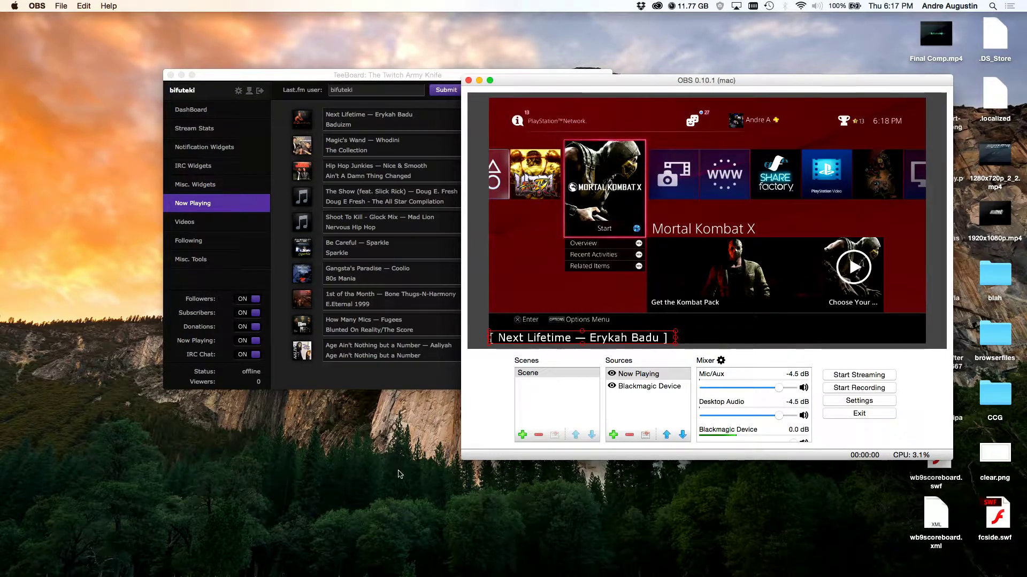
- Start playing the My Childhood playlist in Spotify, then minimize it to check the overlay
left_click(642, 564)
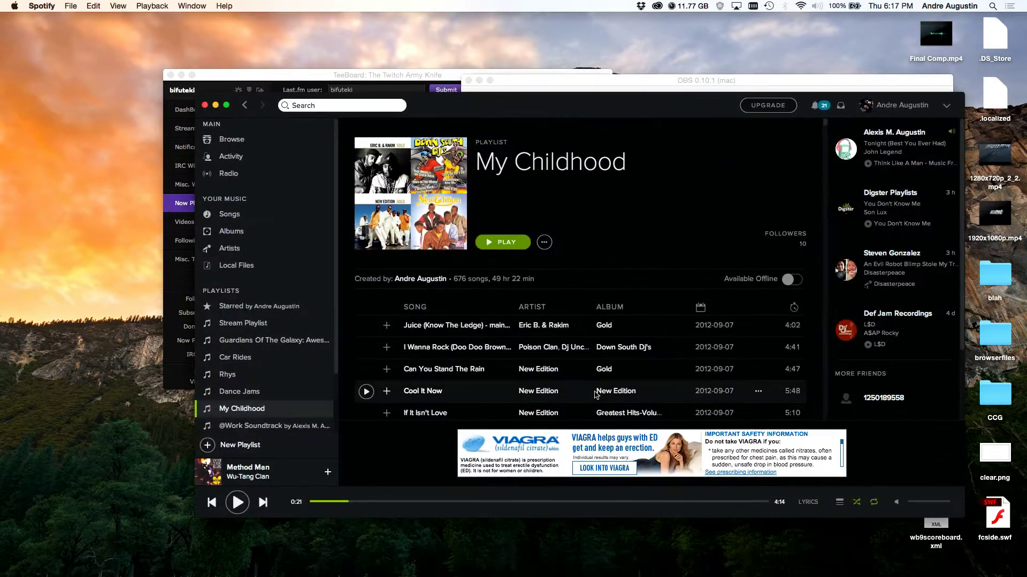
left_click(246, 502)
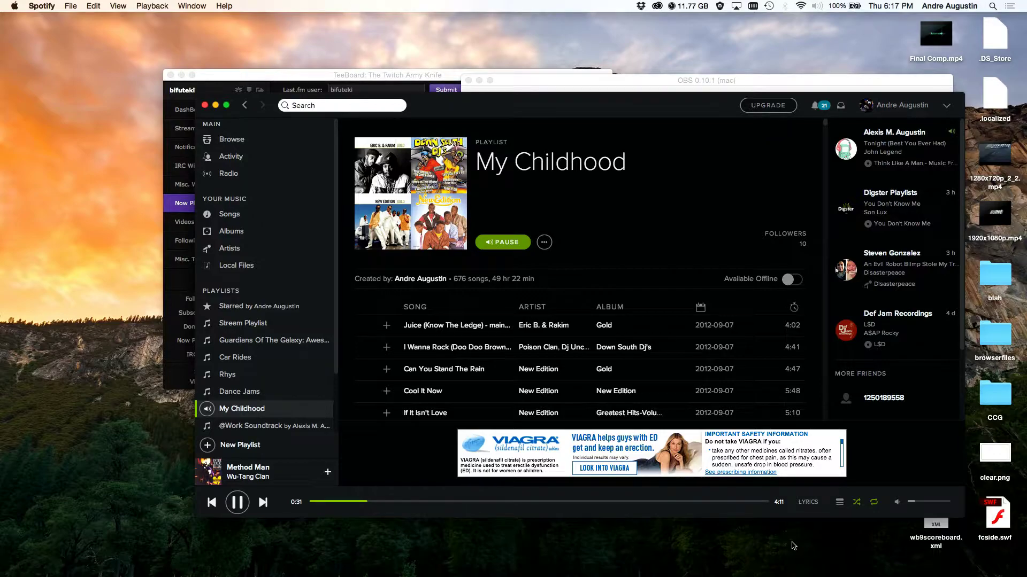
left_click(216, 105)
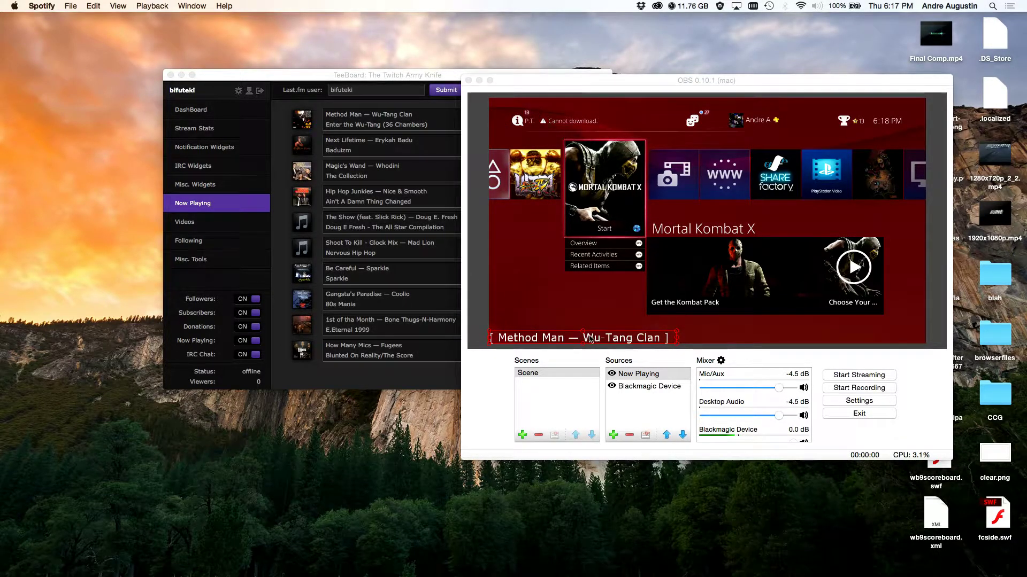
- Switch Spotify to LL Cool J's 'Jingling Baby' and bring OBS forward to check the overlay
mouse_move(320, 567)
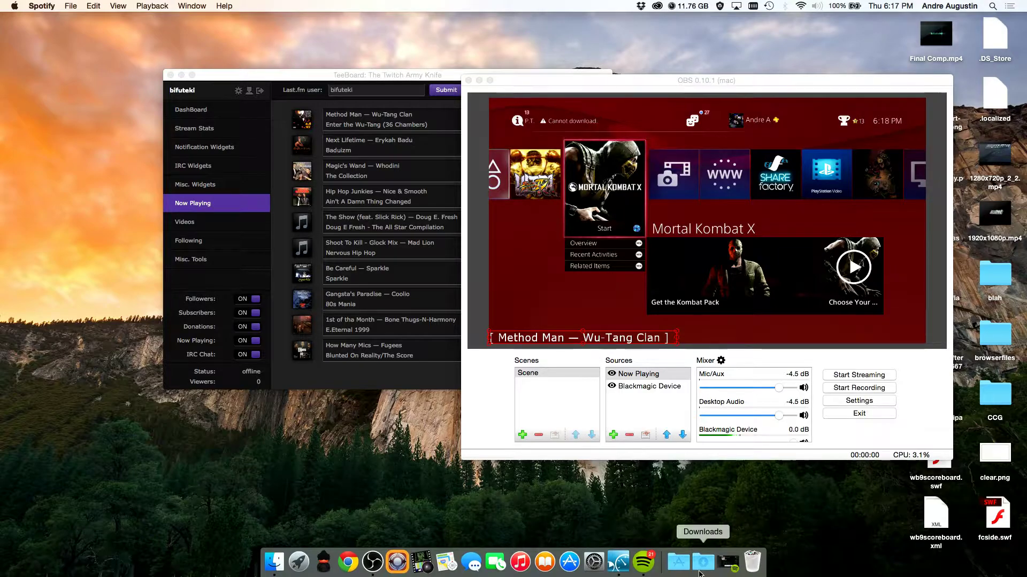
left_click(719, 568)
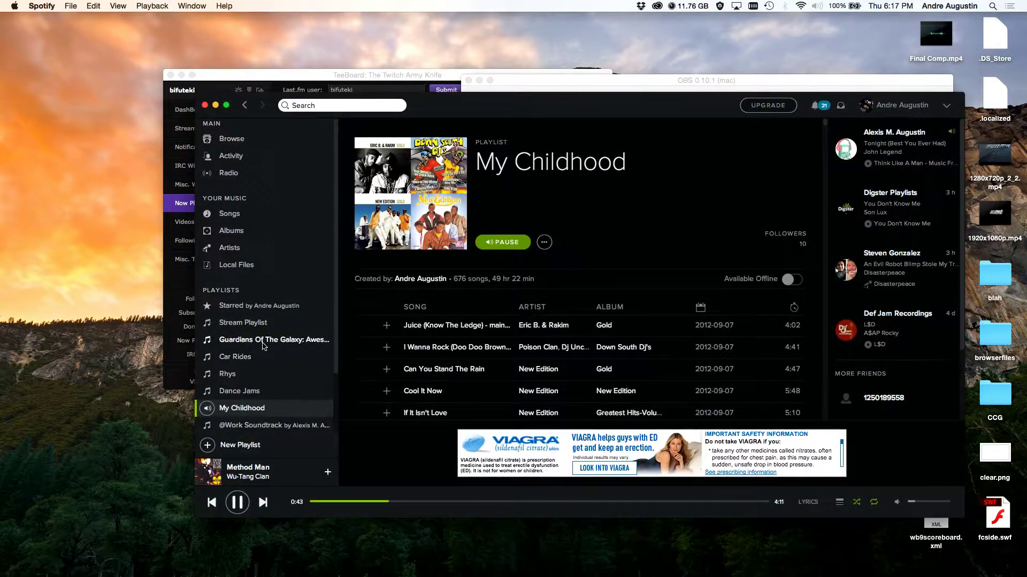
scroll(263, 345, "down", 3)
scroll(395, 369, "down", 15)
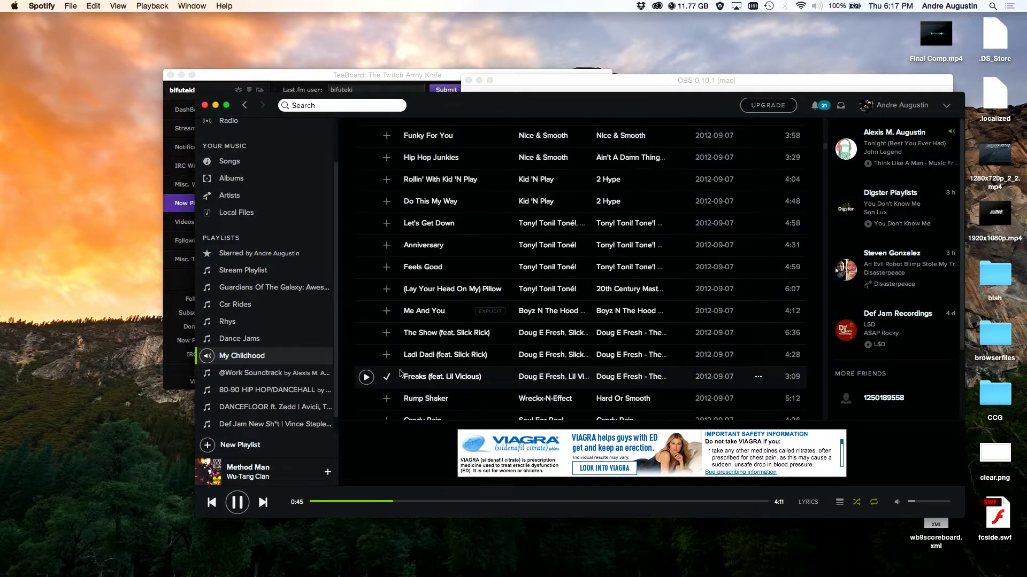
scroll(400, 373, "down", 20)
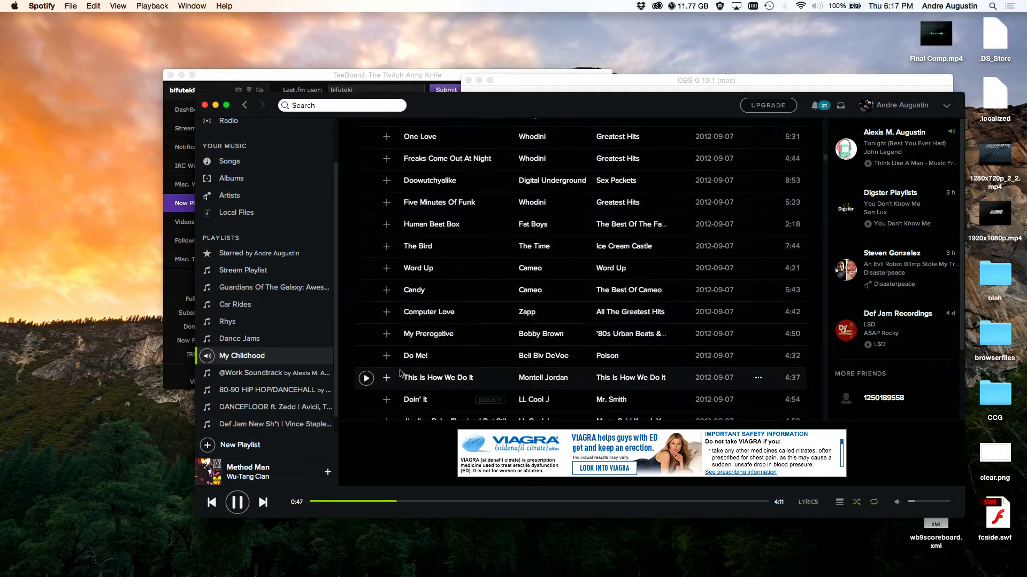
scroll(400, 372, "down", 1)
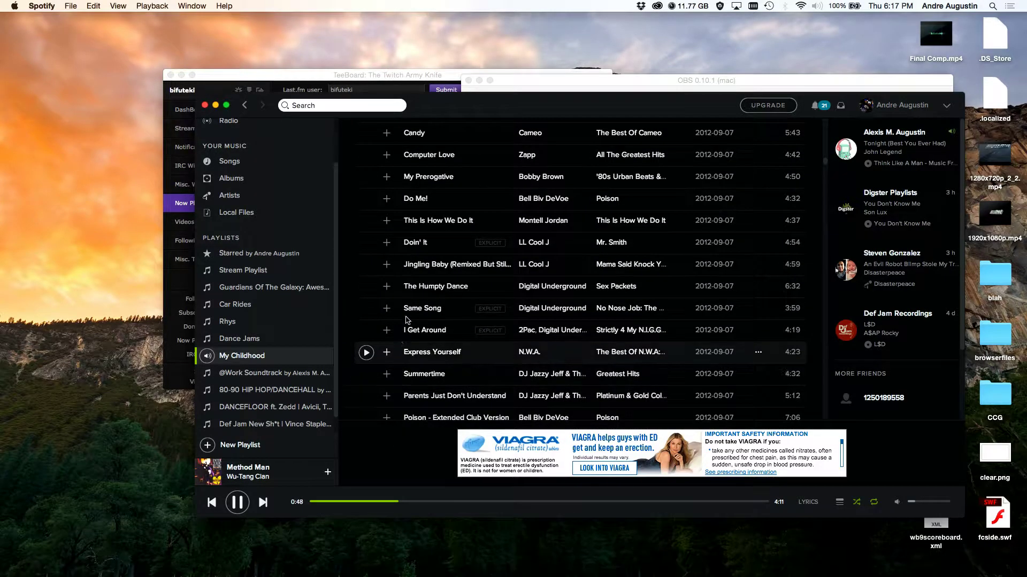
double_click(444, 267)
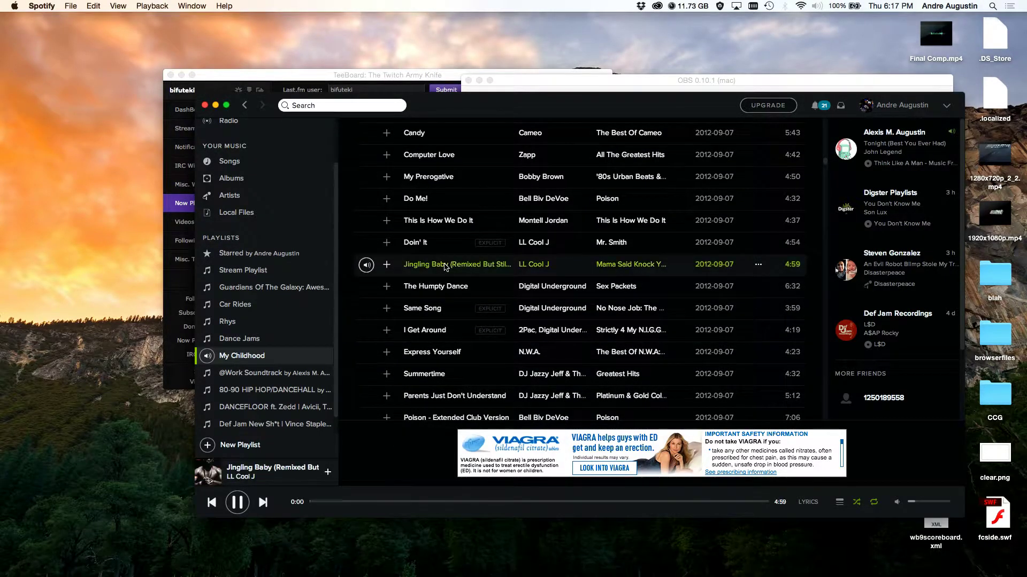
left_click(544, 81)
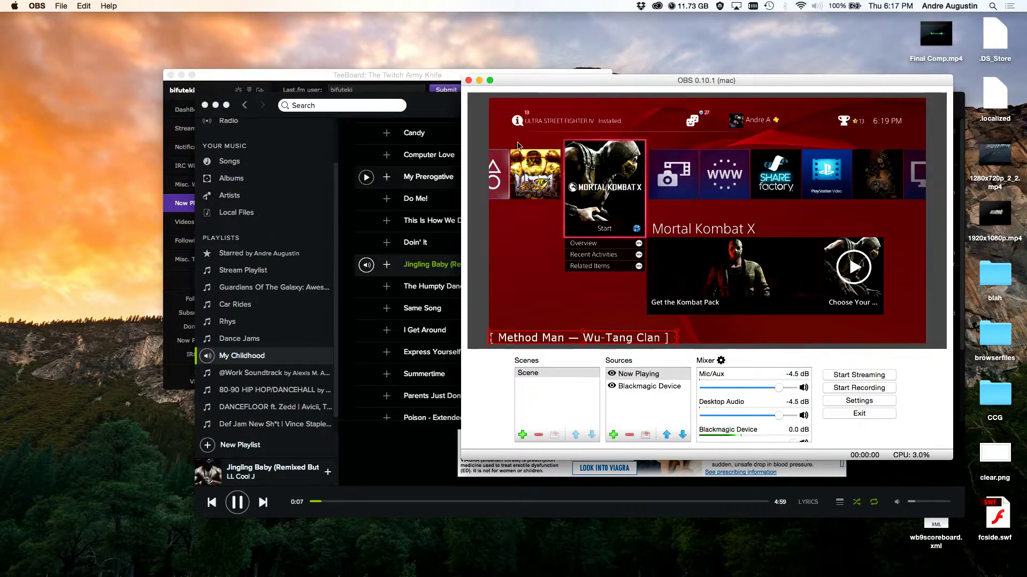
- In OBS, select the Now Playing and Blackmagic Device sources to check their bounds in the preview
left_click(428, 89)
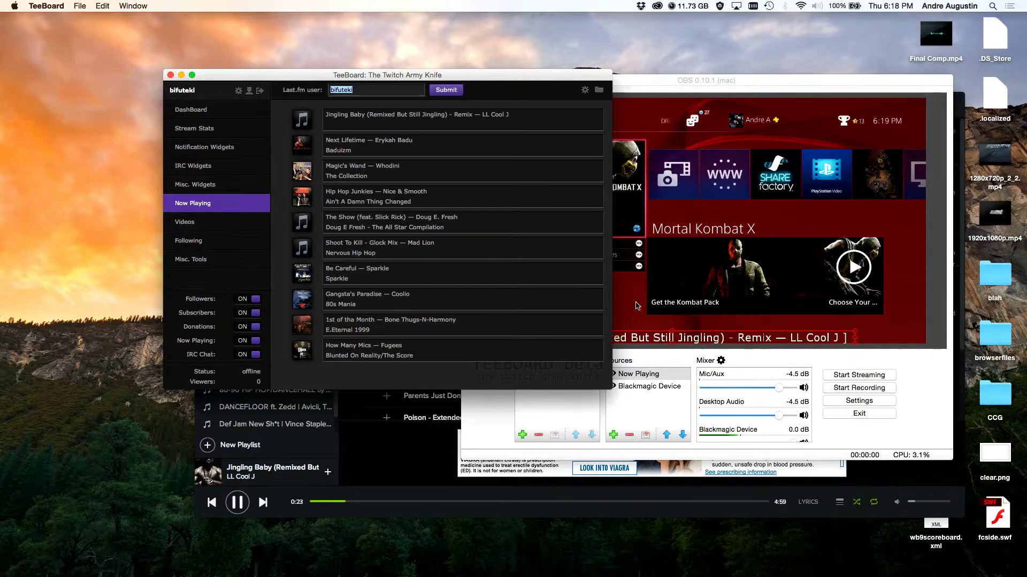
left_click(621, 318)
left_click(493, 342)
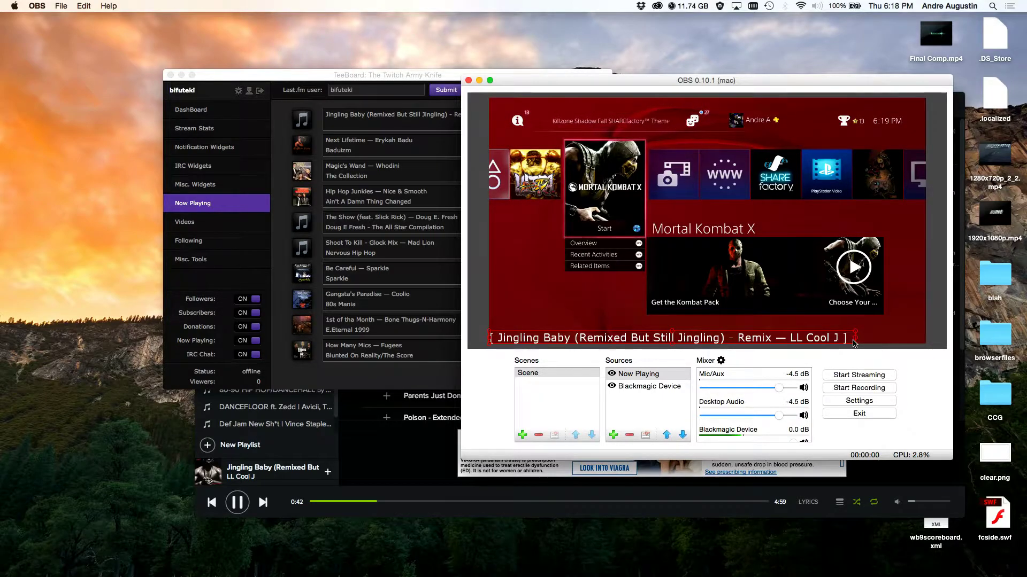
left_click(775, 341)
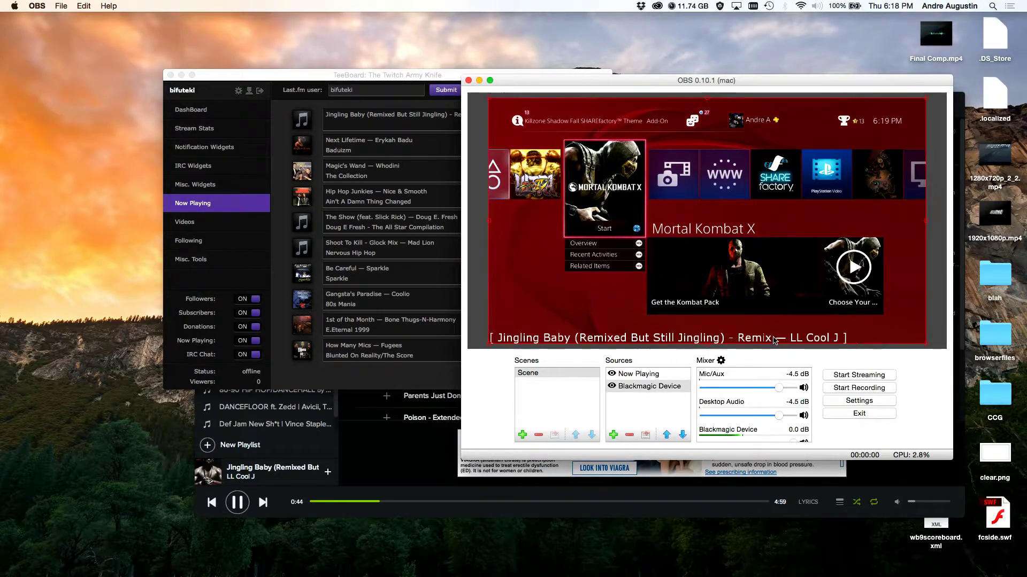
left_click(774, 341)
left_click(775, 340)
left_click(775, 340)
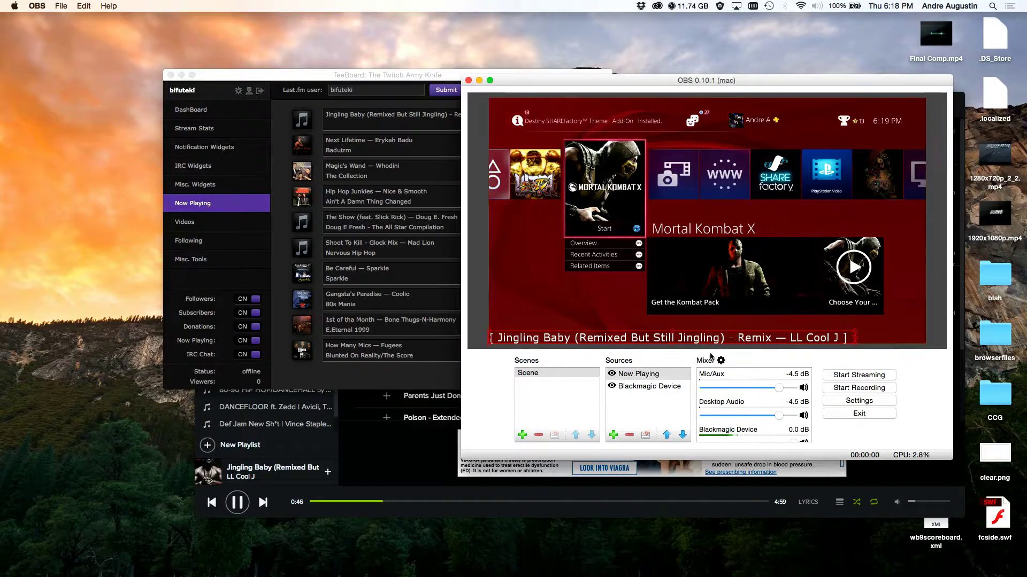
- Remove the Now Playing source from the OBS scene and hide Spotify
left_click(630, 436)
left_click(780, 282)
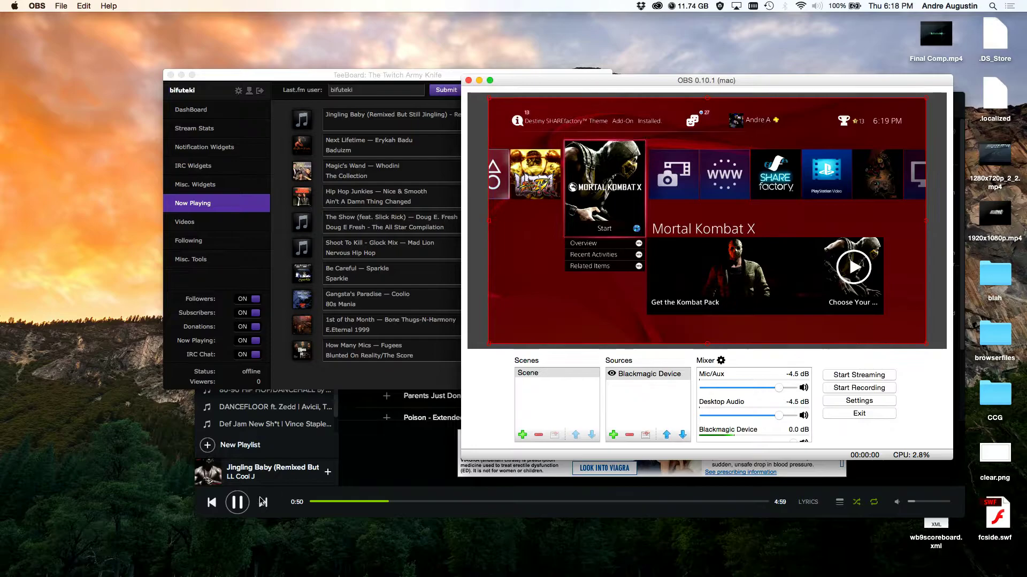
left_click(243, 504)
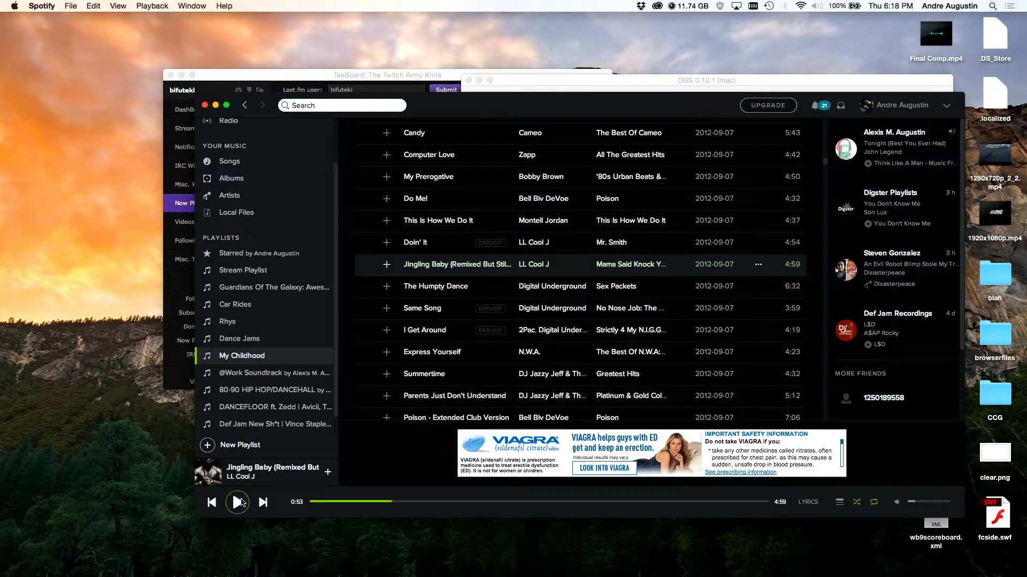
key("super+h")
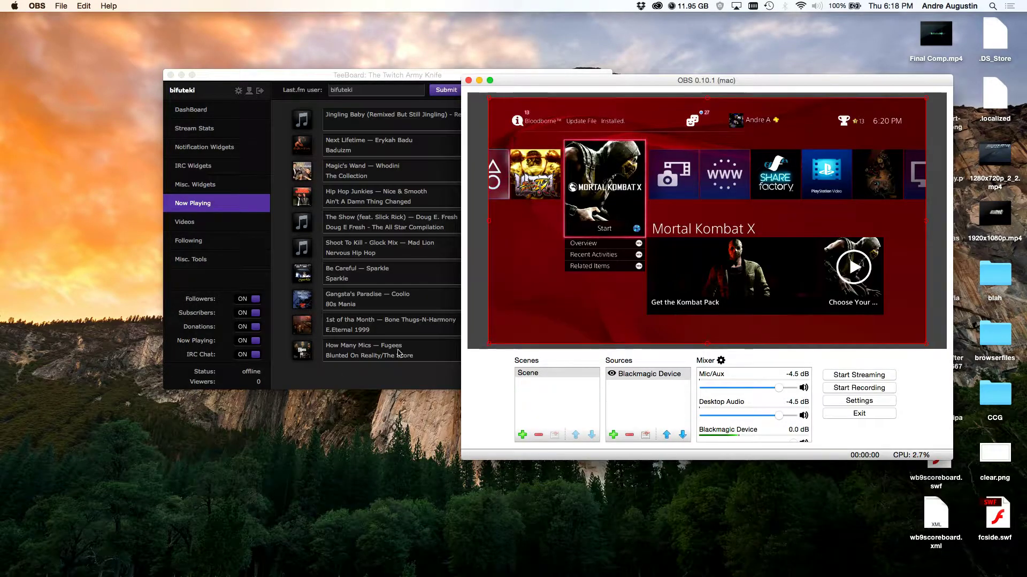
- Add a new BrowserSource to the scene named 'Notifications'
left_click(614, 435)
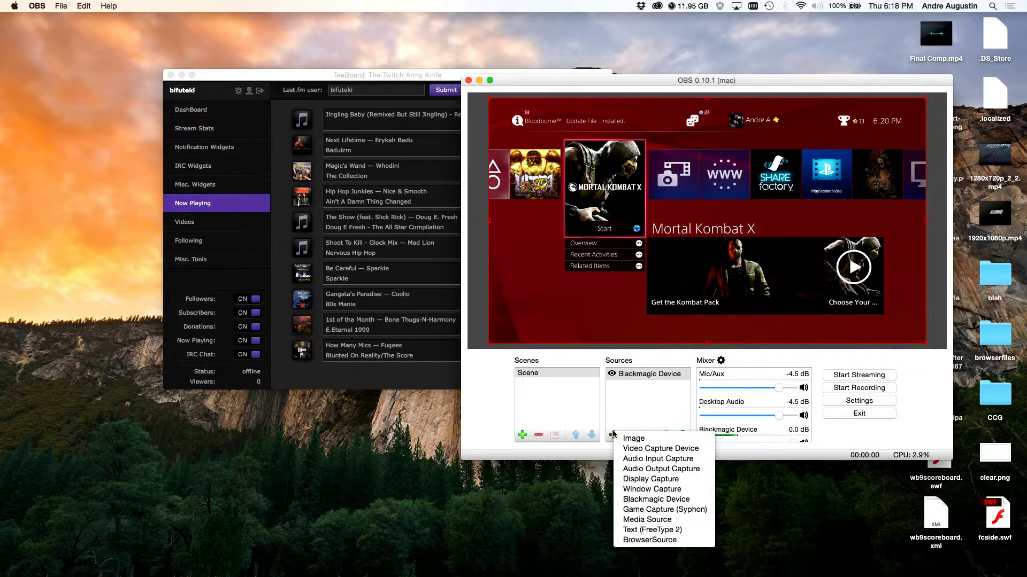
left_click(638, 540)
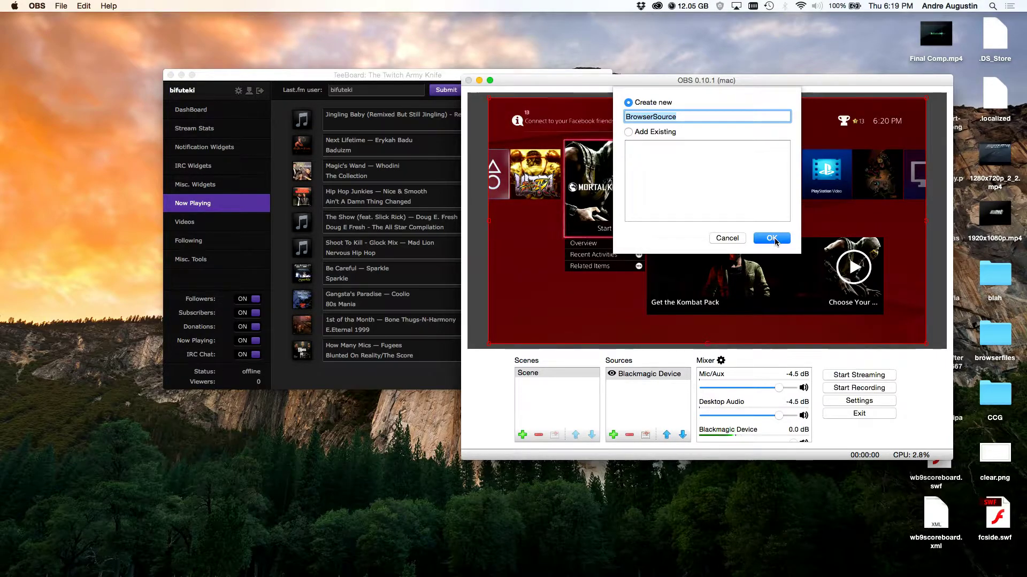
type("No")
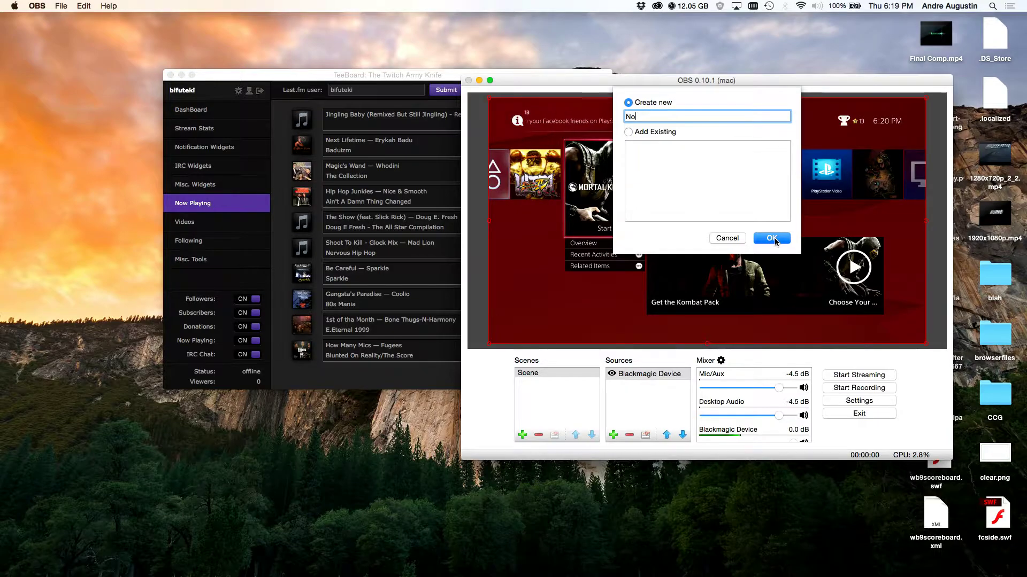
type("ti")
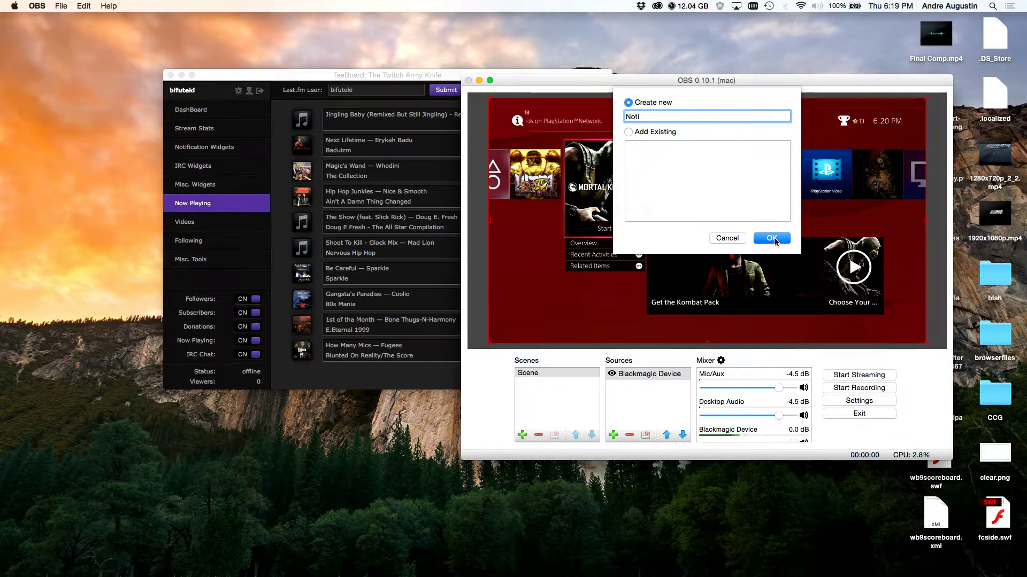
type("ficati")
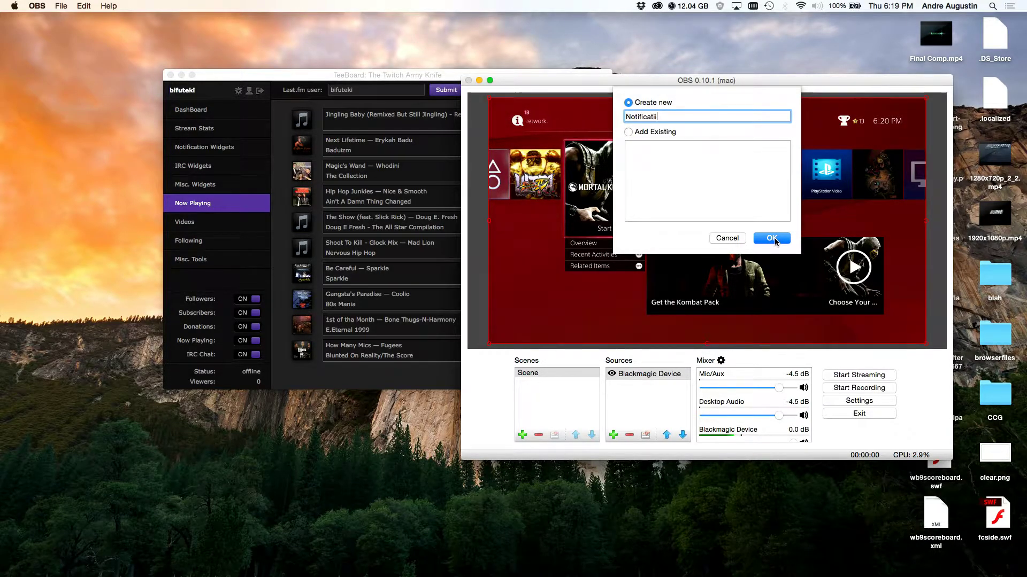
type("ons")
- Accept the Notifications name, set the browser source to a local file, and set width to 1280
left_click(774, 241)
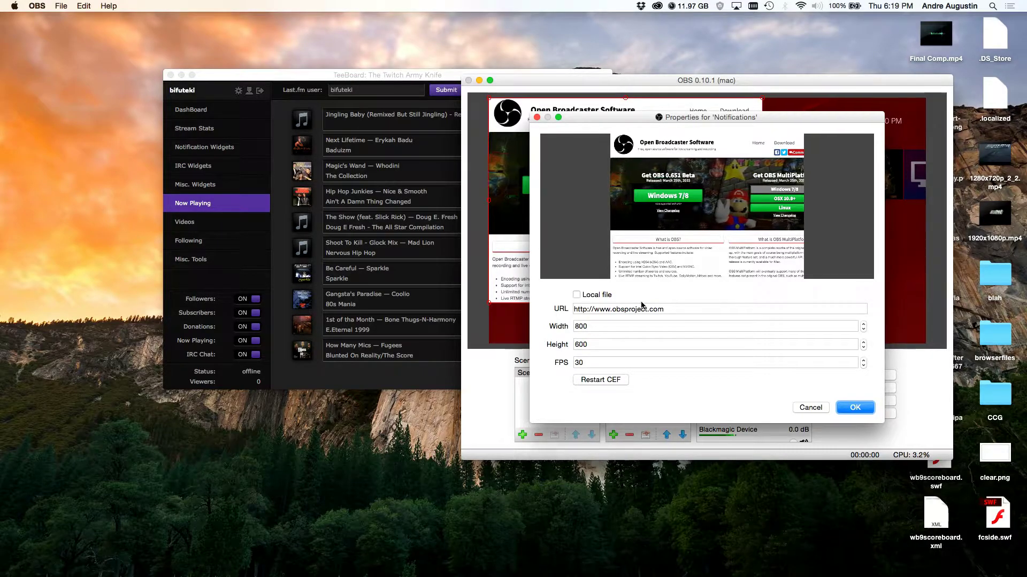
left_click(597, 295)
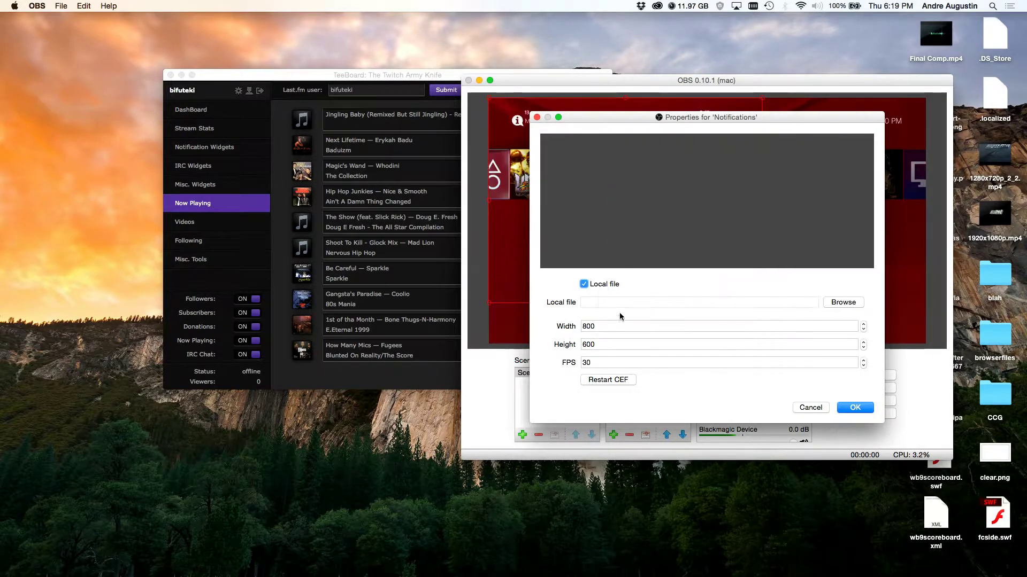
double_click(644, 327)
type("1280")
key("Tab")
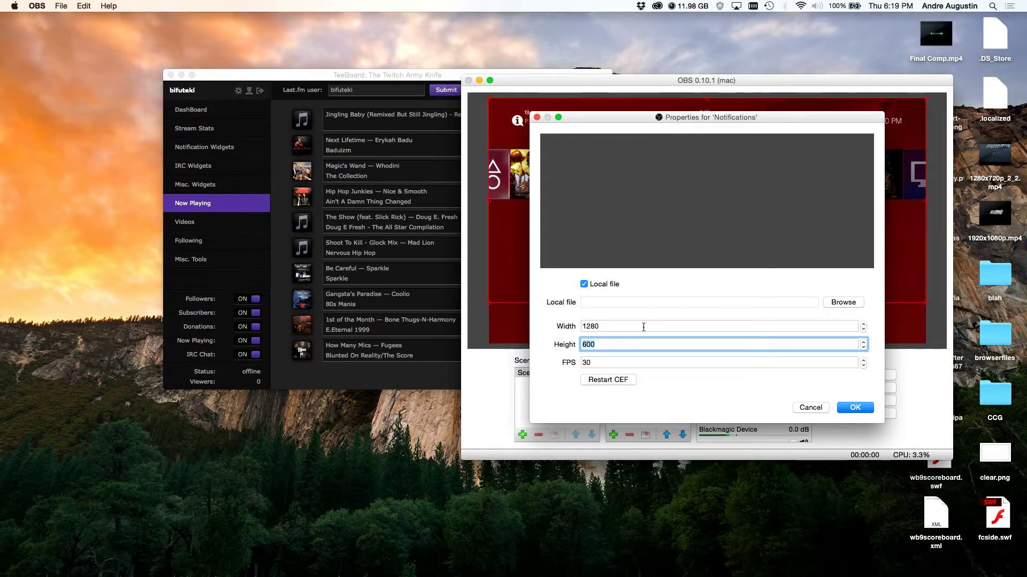
- Set the height to 260 and browse into the TeeBoard widgets folder
type("260")
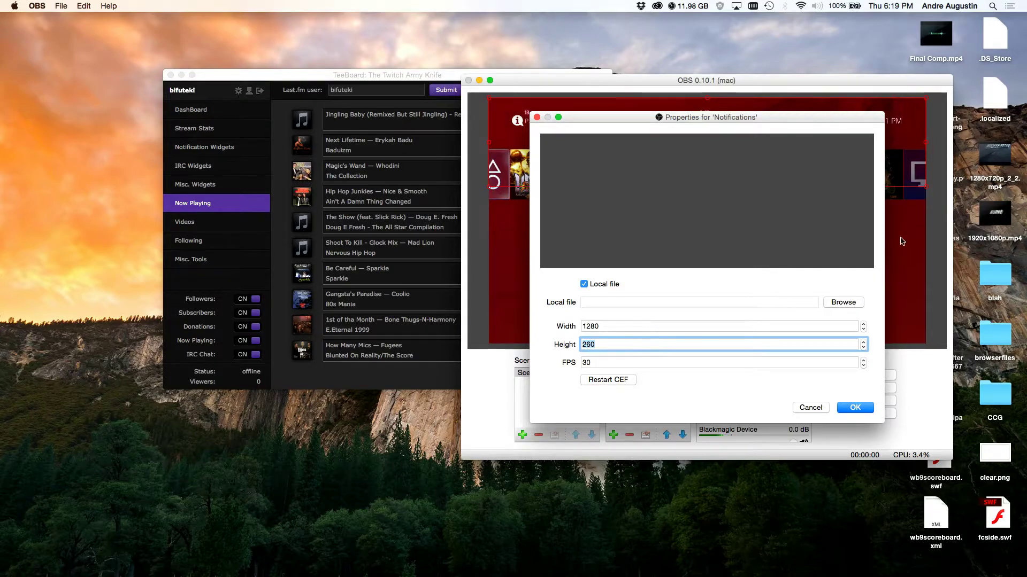
left_click(843, 303)
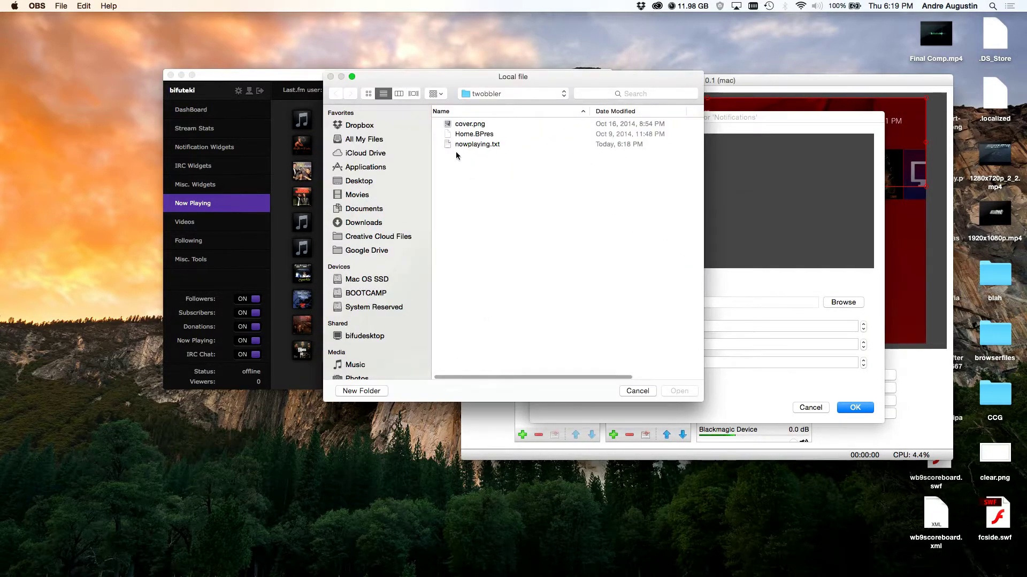
left_click(483, 94)
left_click(486, 104)
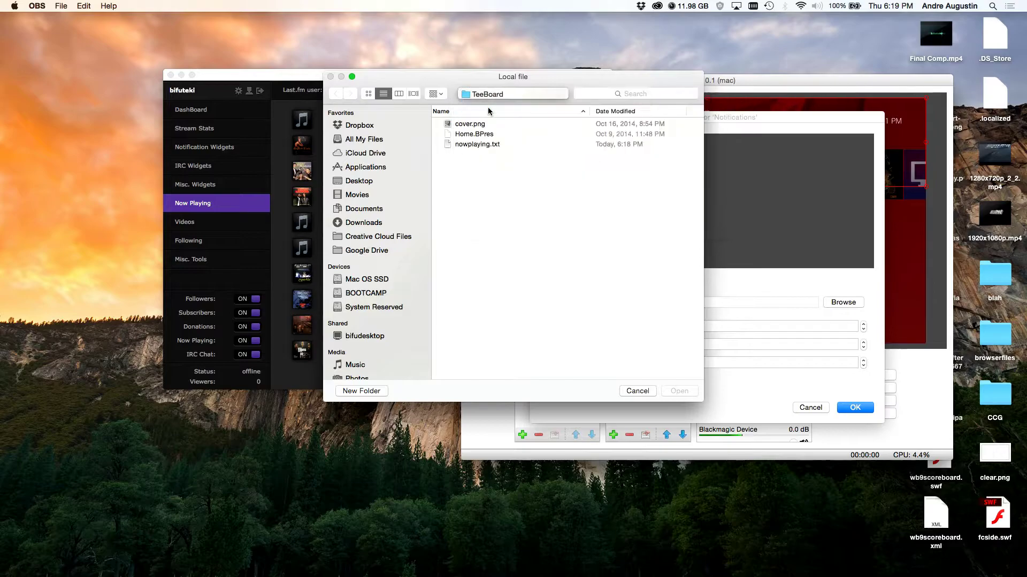
double_click(464, 196)
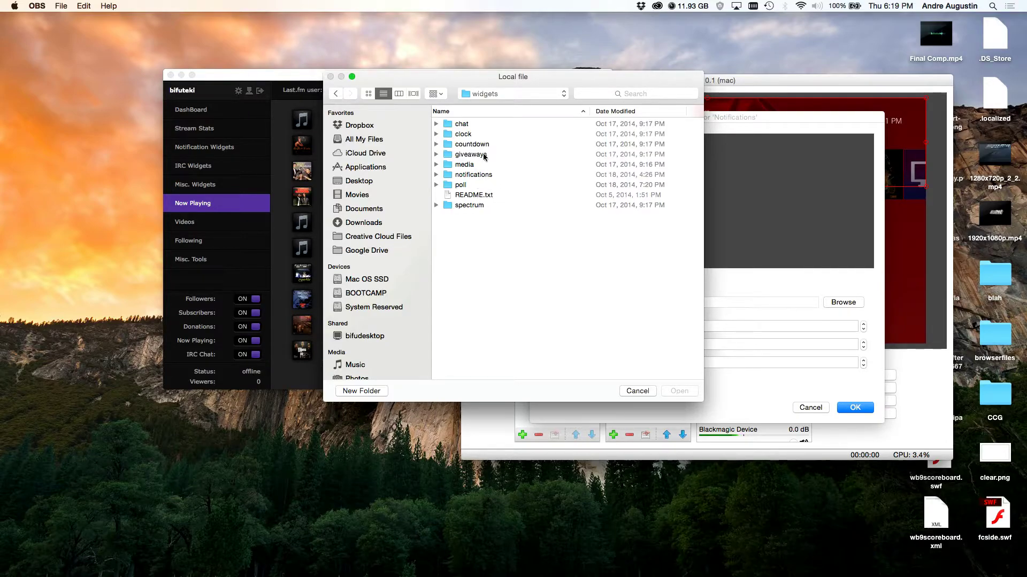
- Load teeboard-notifications.html from notifications > obs-js and confirm the source properties
double_click(485, 176)
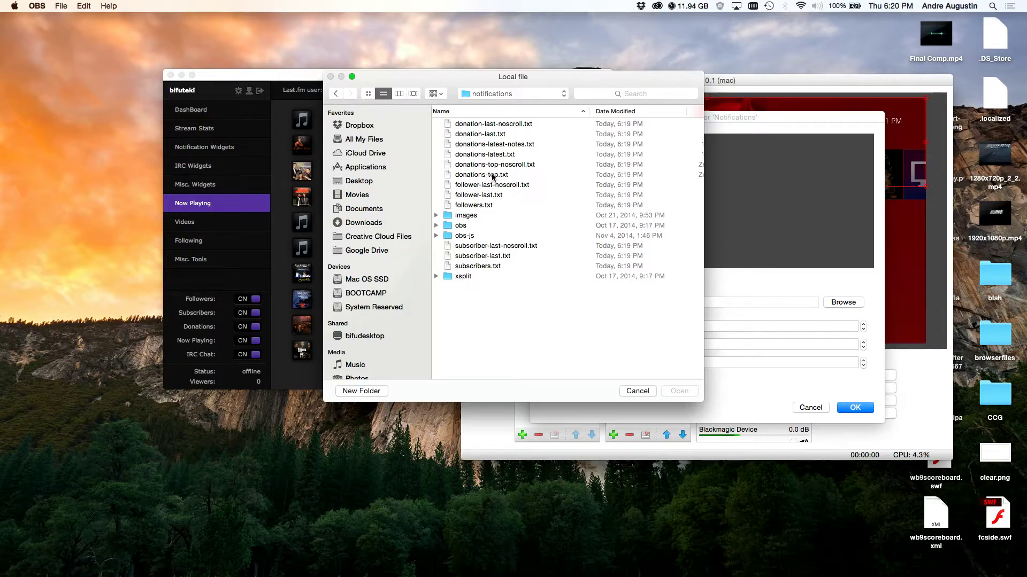
double_click(464, 237)
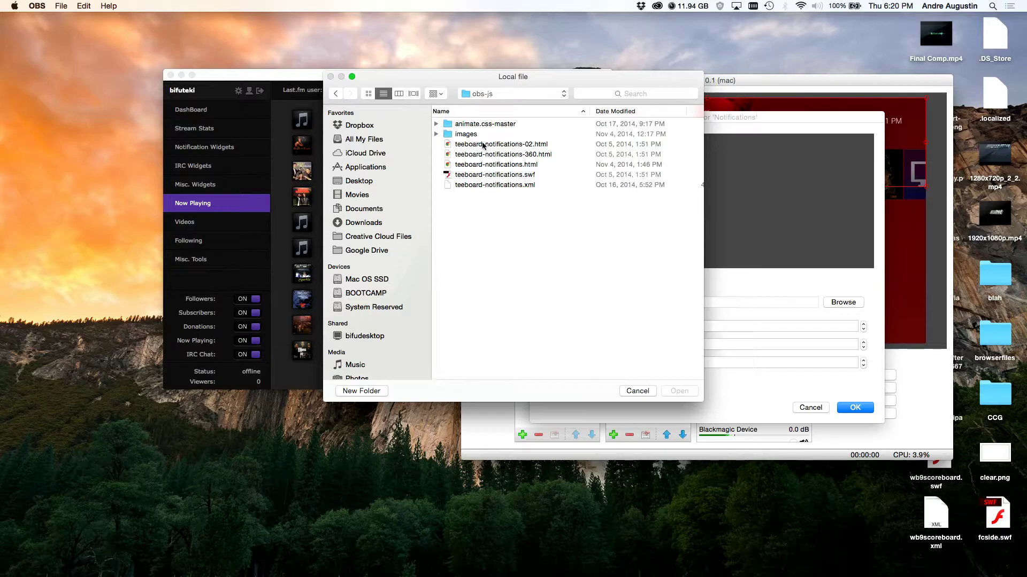
left_click(483, 145)
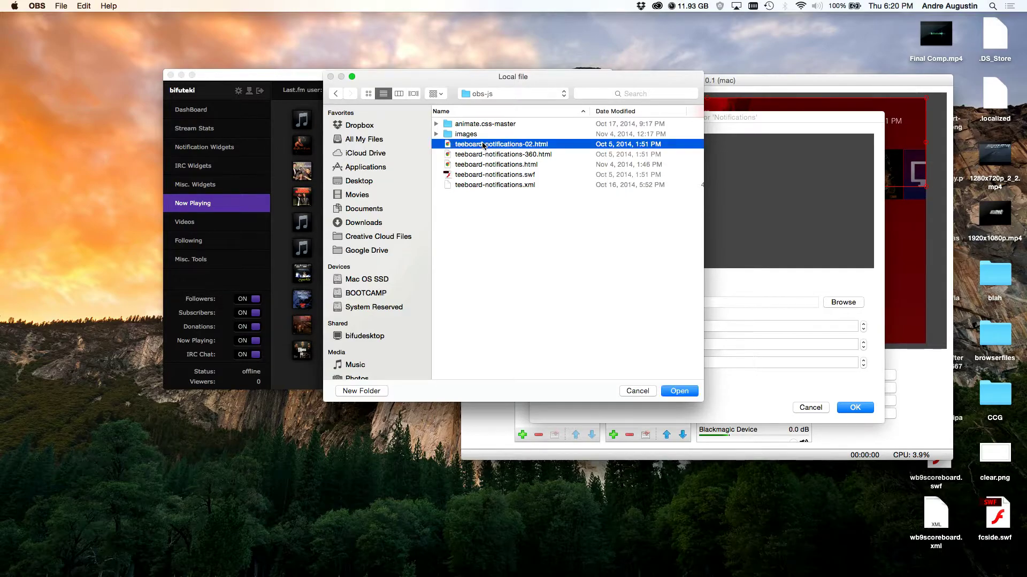
double_click(507, 165)
key("Return")
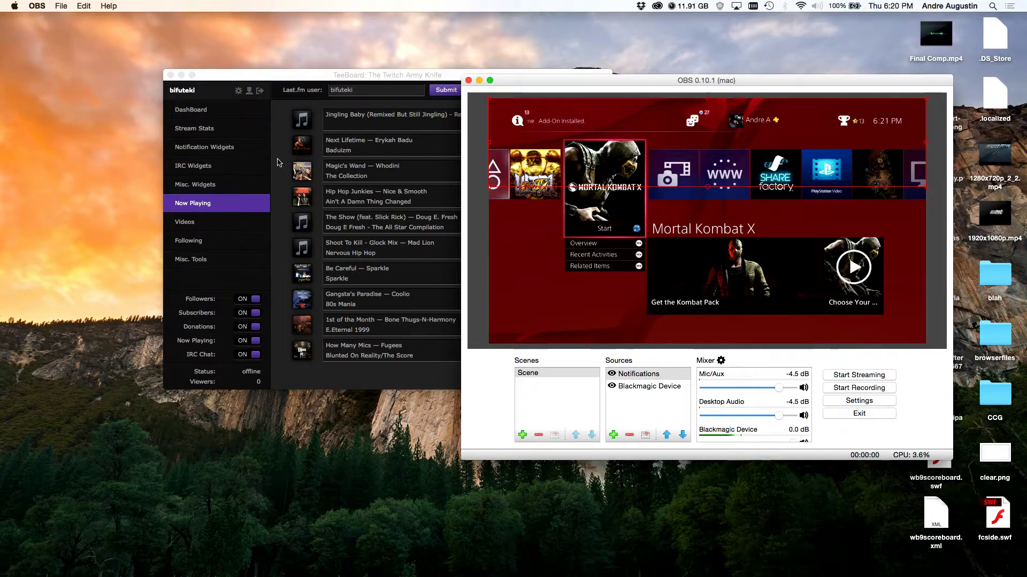
- Fire a test New Follower alert from TeeBoard's Notification Widgets, then select Notifications in OBS
left_click(204, 147)
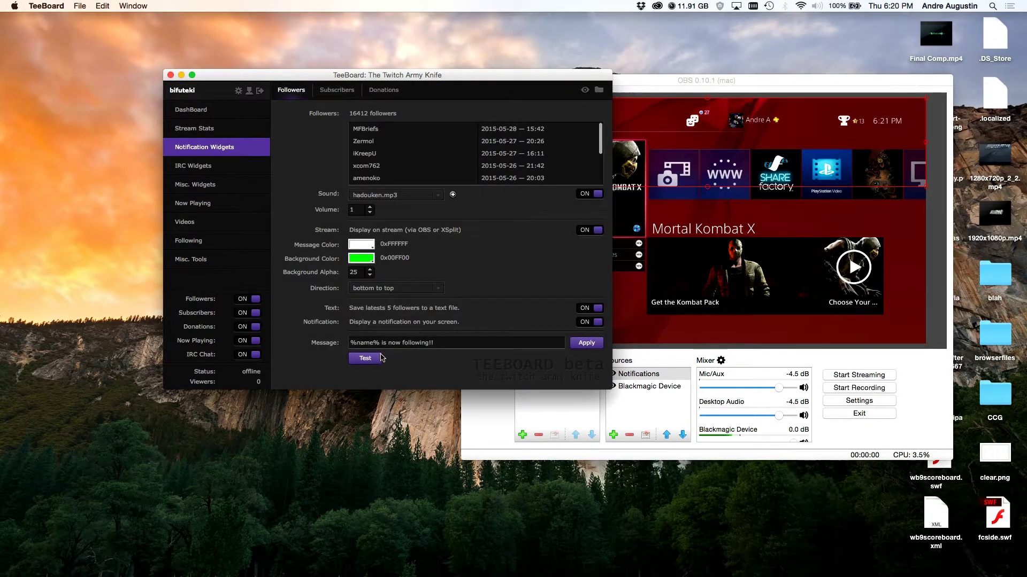
left_click(366, 359)
left_click(651, 233)
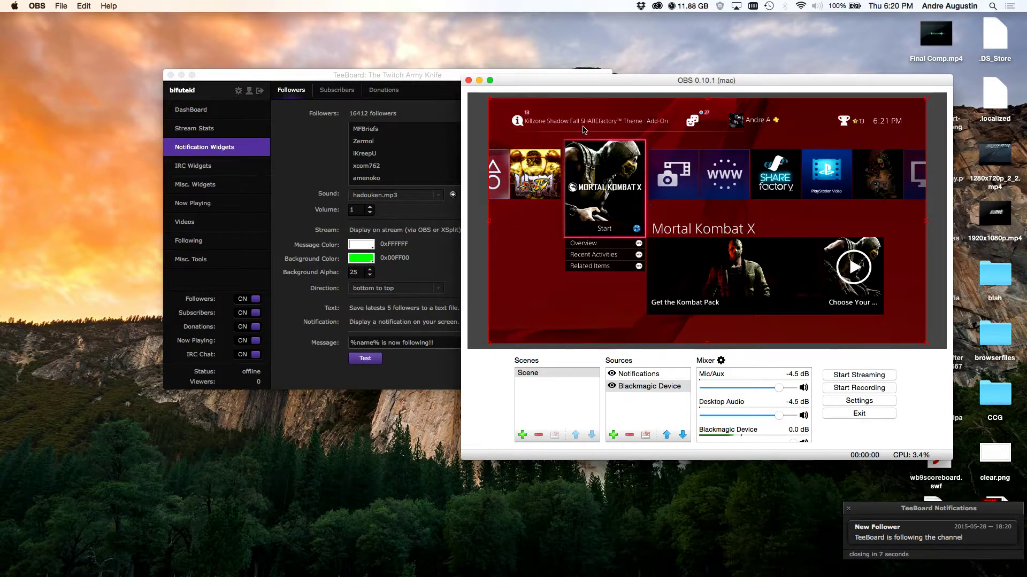
left_click(506, 167)
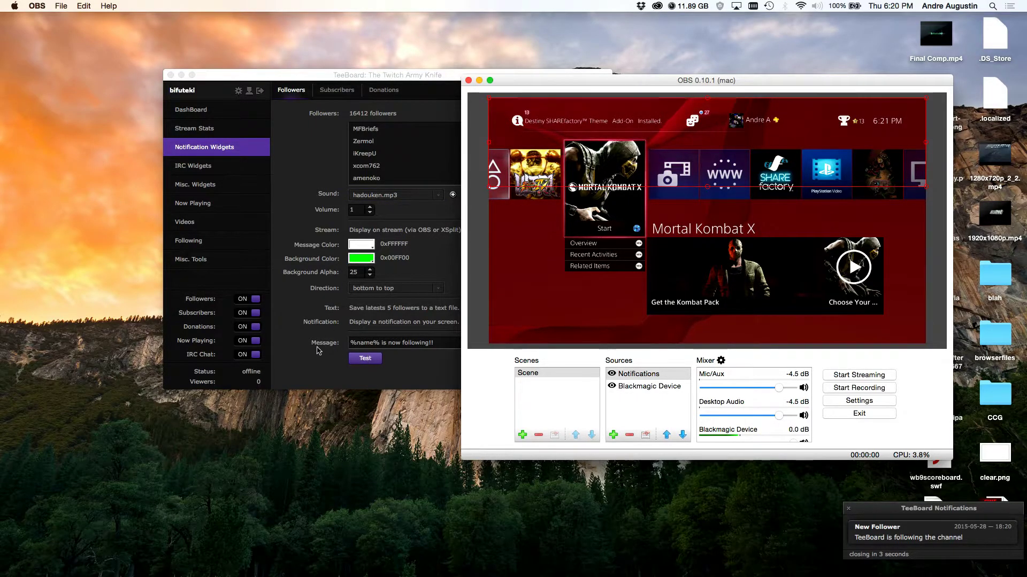
left_click(630, 435)
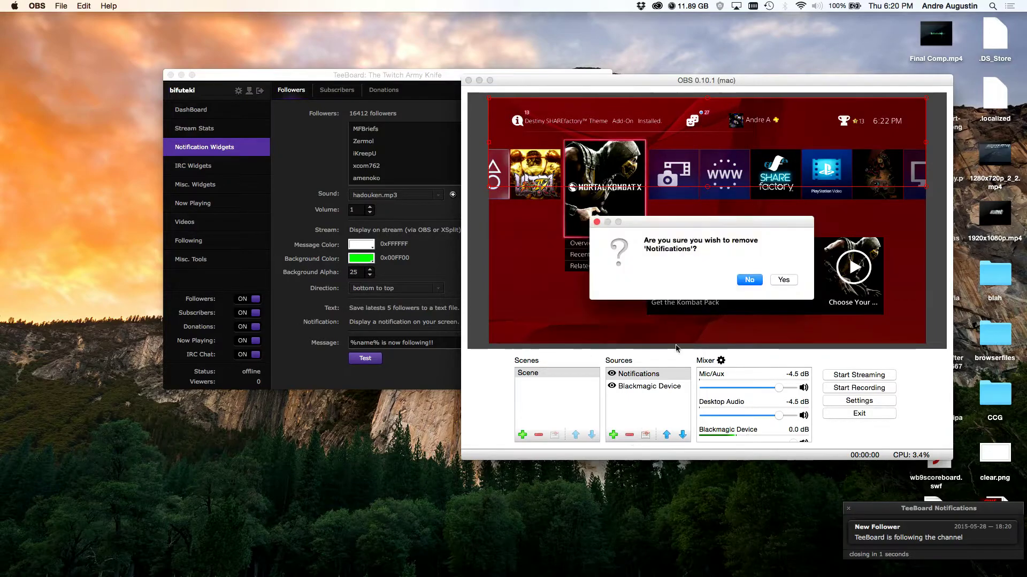
left_click(784, 280)
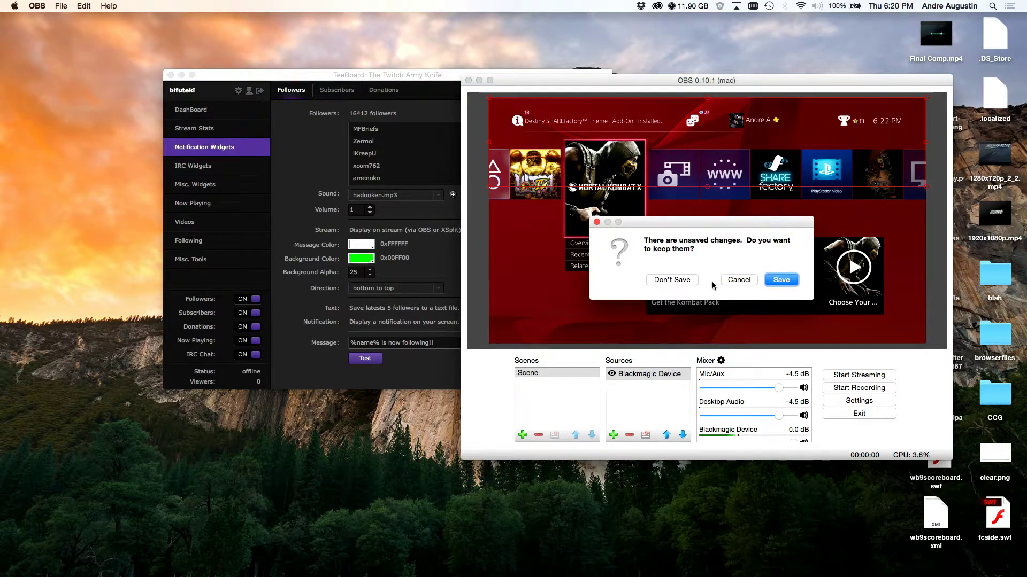
left_click(739, 280)
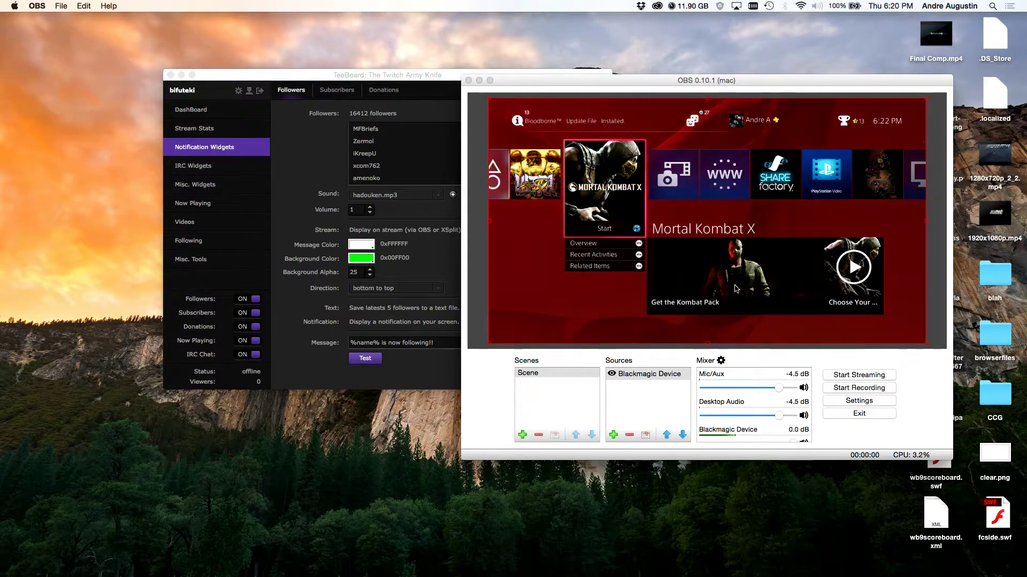
left_click(613, 436)
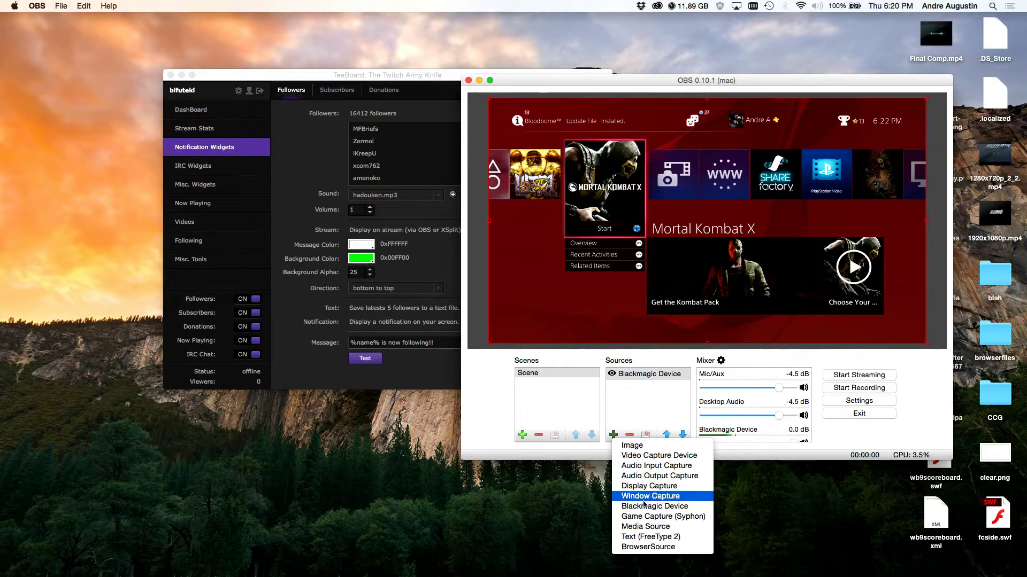
left_click(637, 546)
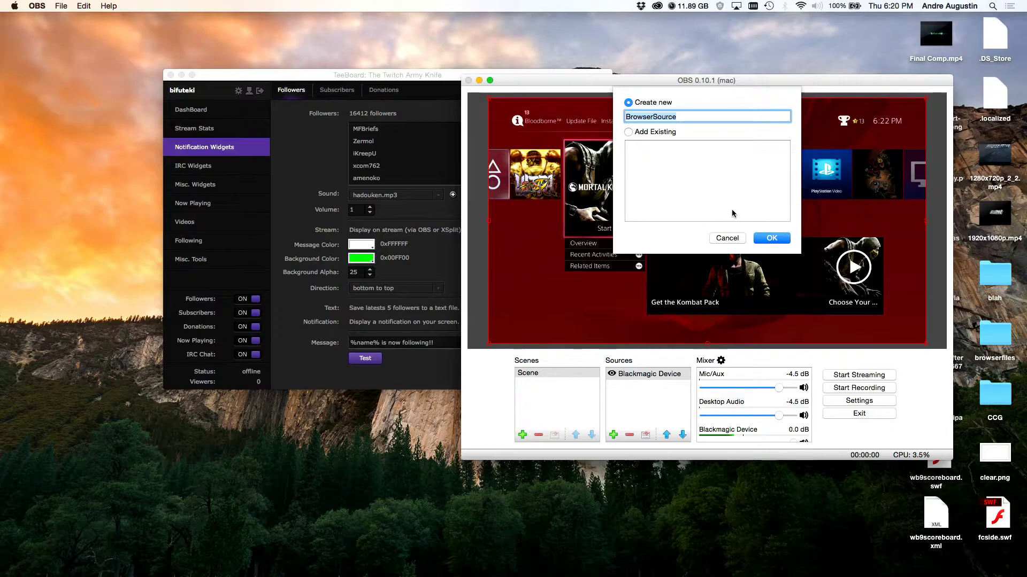
left_click(787, 241)
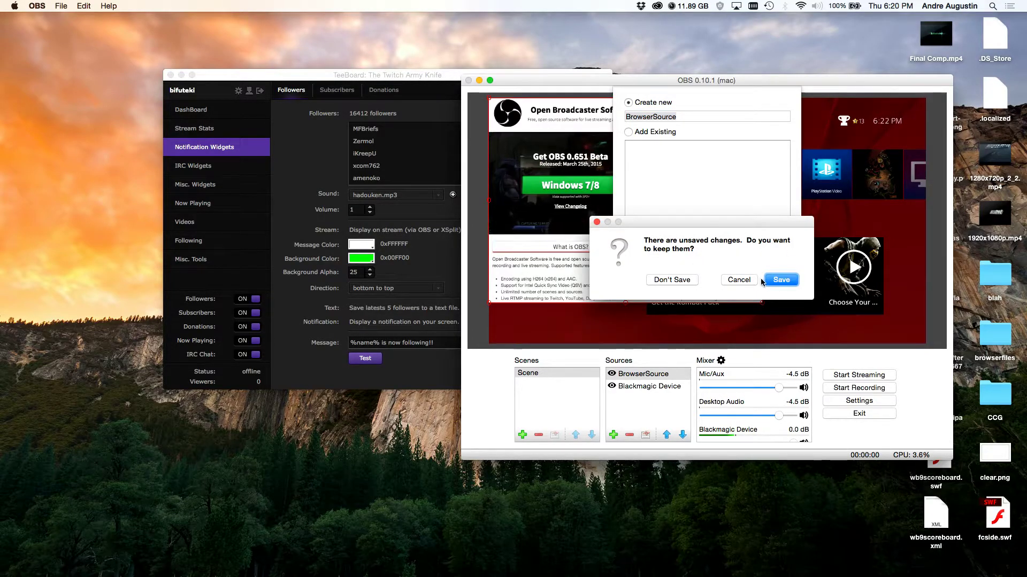
left_click(729, 278)
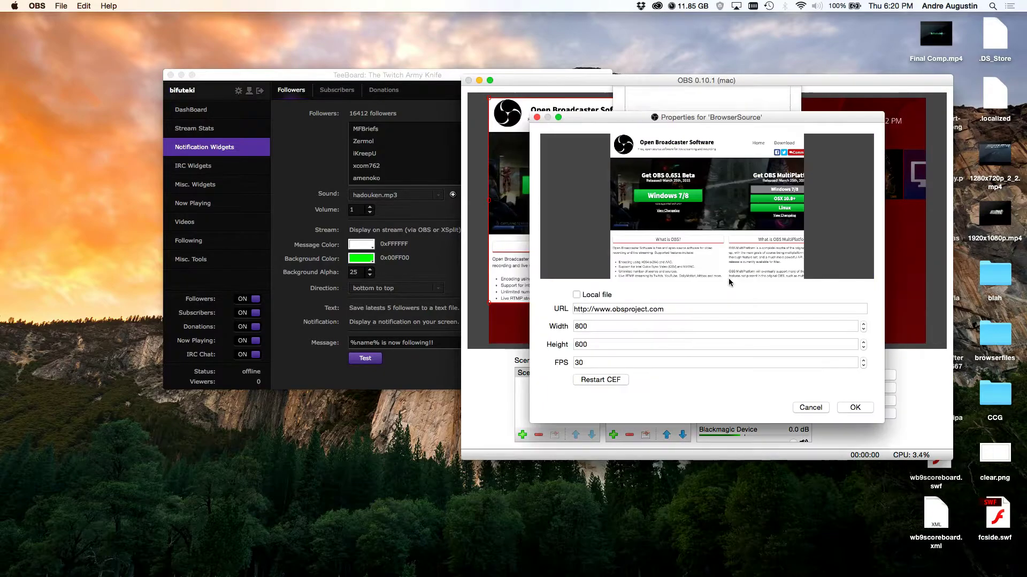
left_click(826, 409)
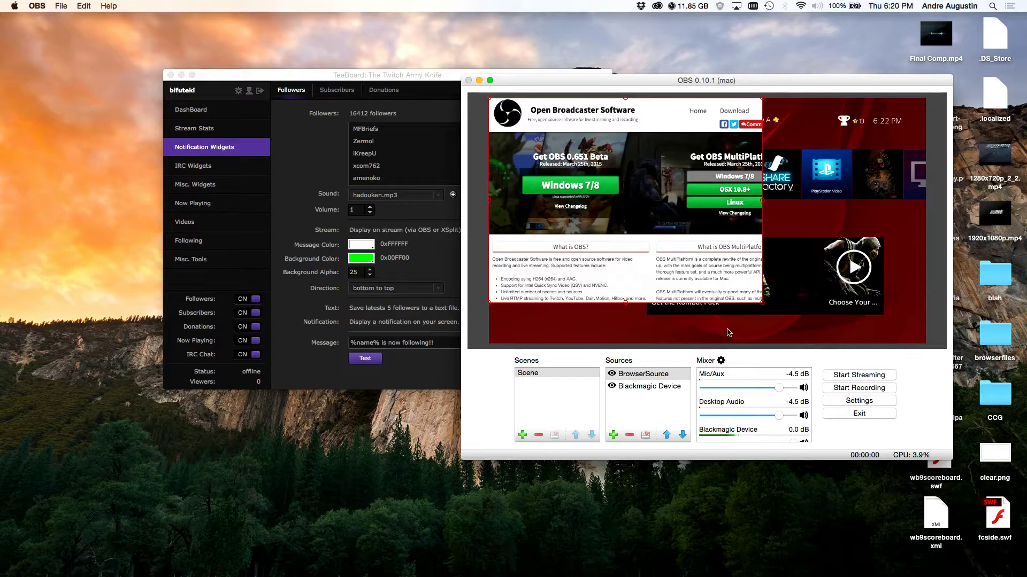
key("Delete")
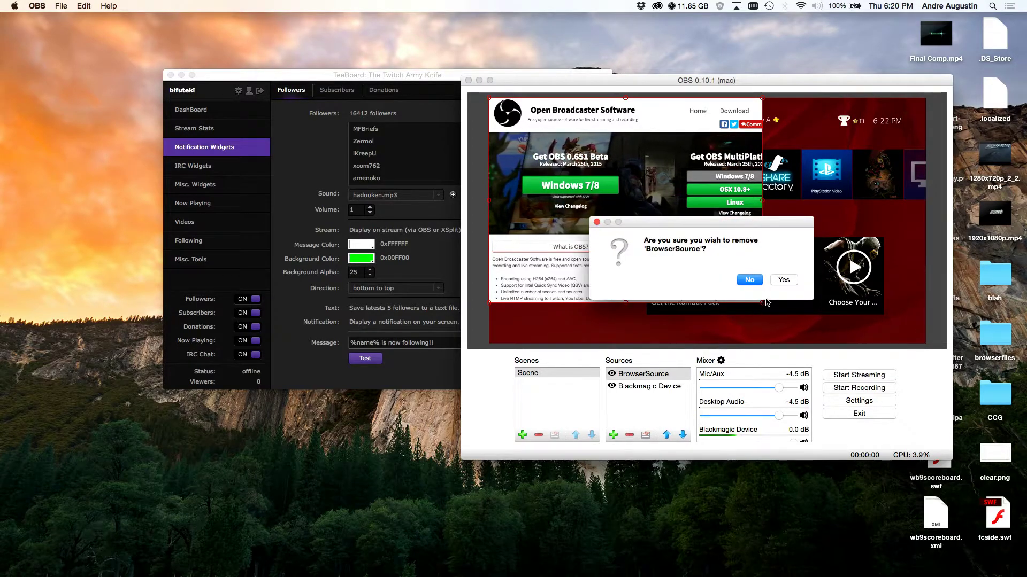
left_click(784, 279)
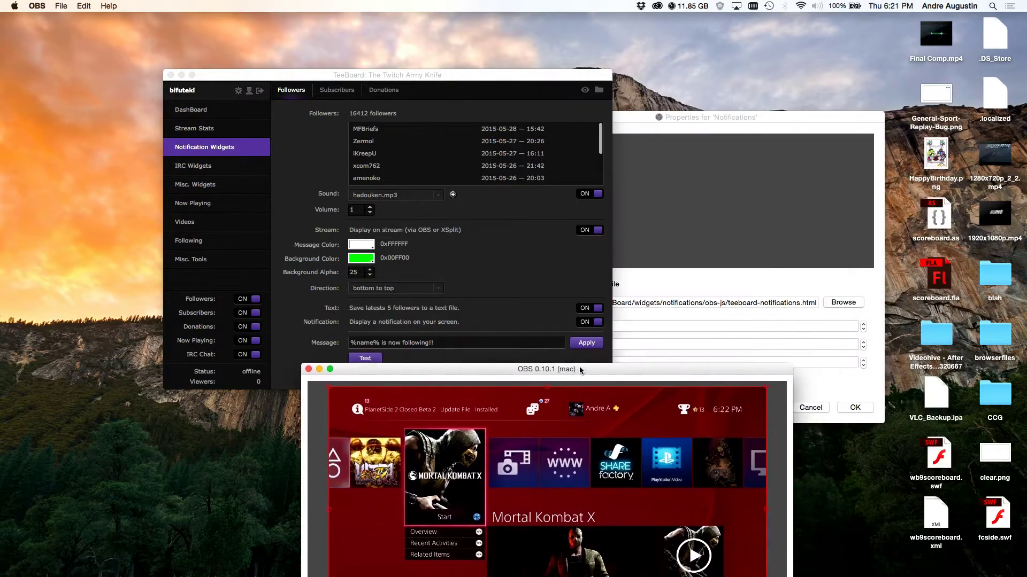
left_click_drag(579, 369, 590, 271)
left_click(811, 184)
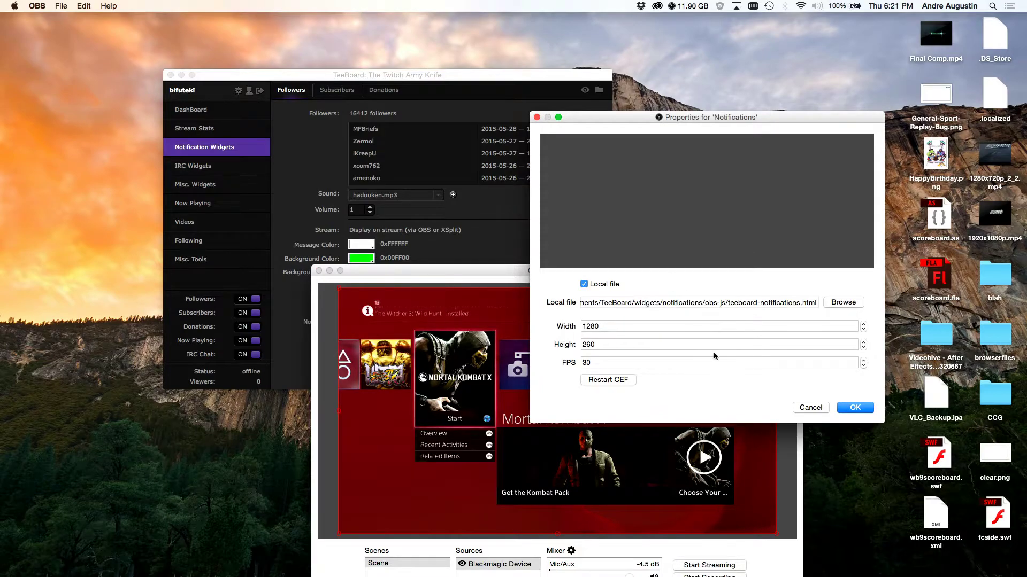
left_click(610, 344)
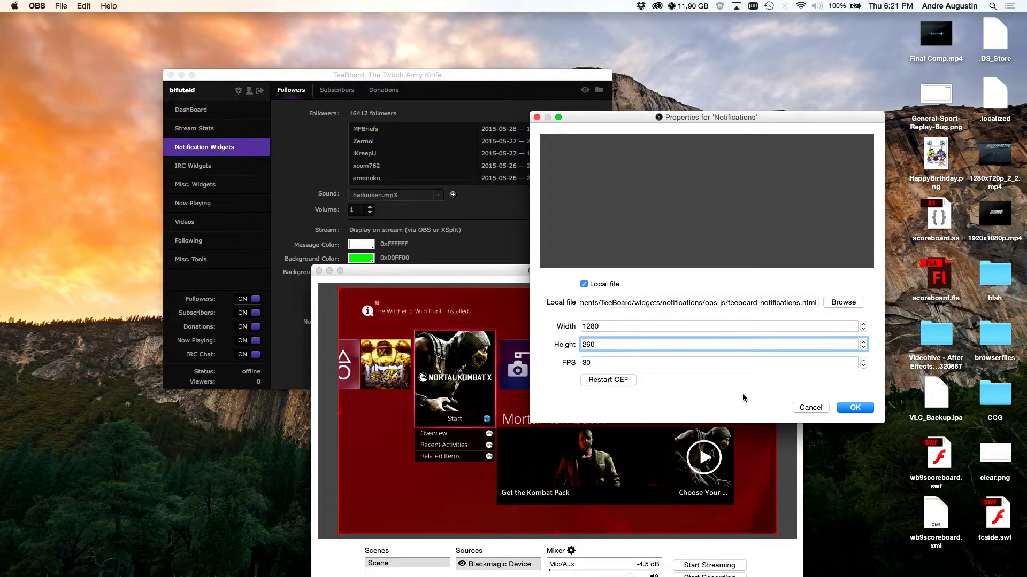
left_click(811, 408)
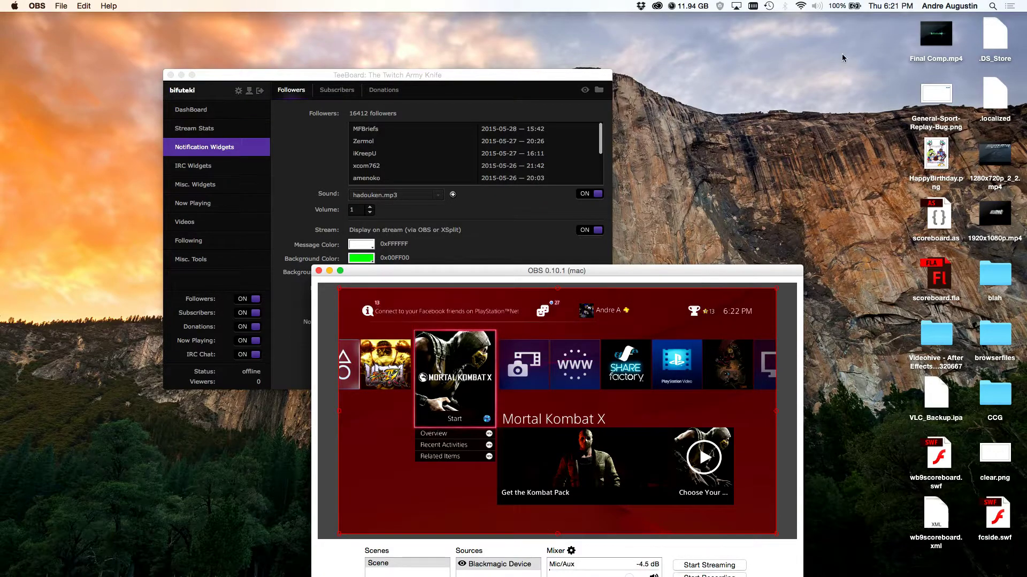
- Move OBS to the upper left and add a new browser source named Followers
left_click_drag(685, 272, 499, 30)
left_click(278, 384)
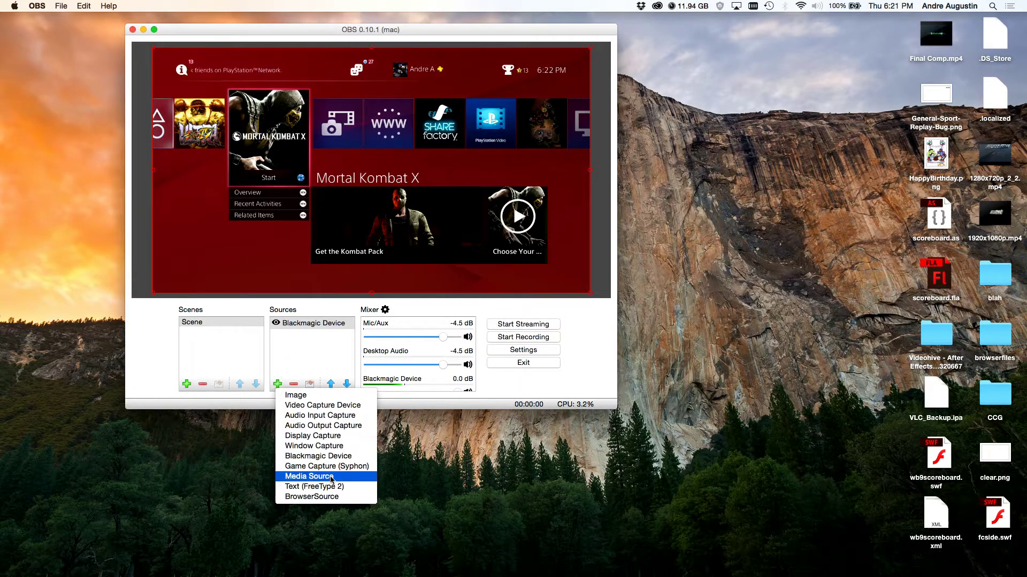
left_click(315, 497)
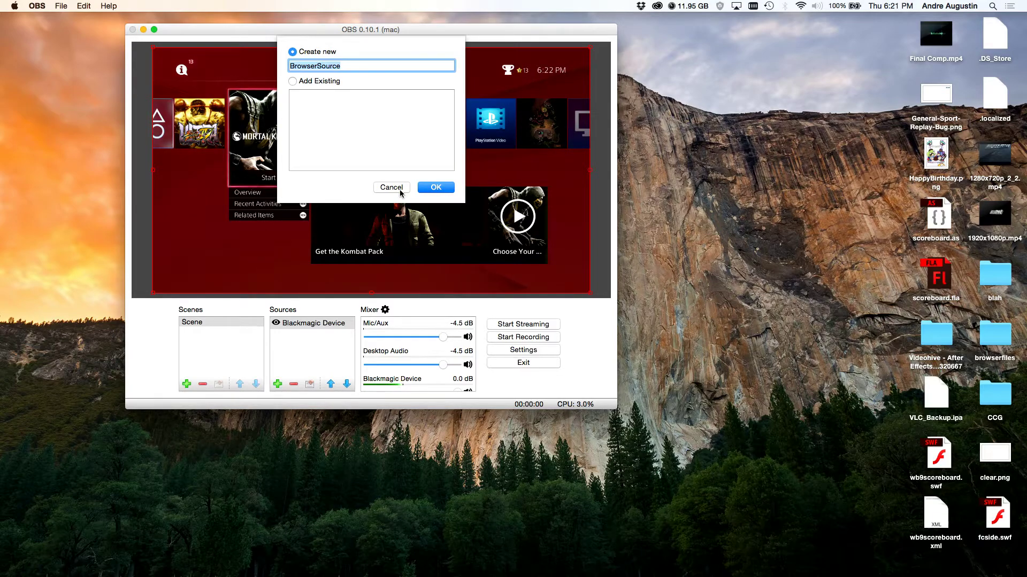
type("Followers")
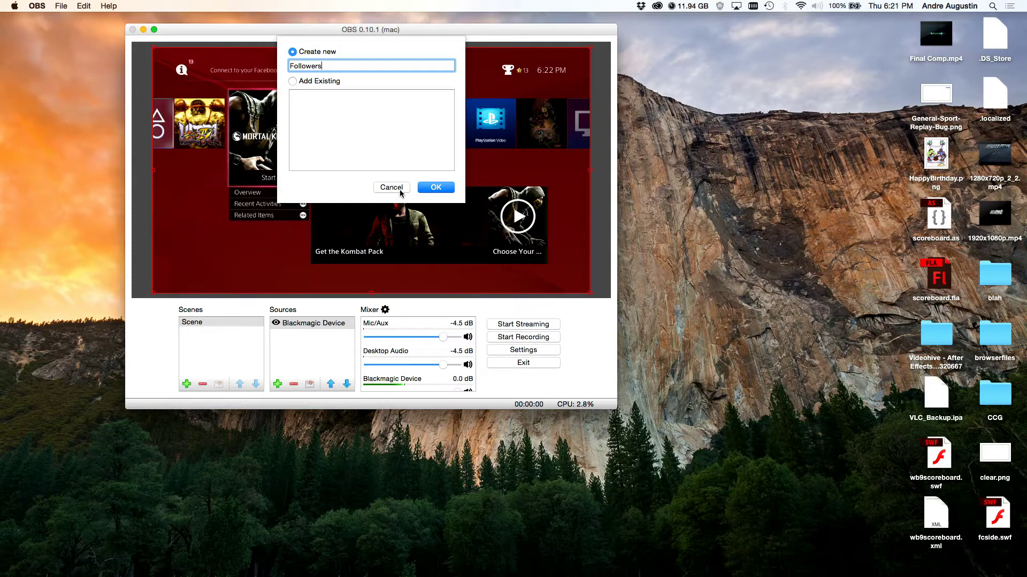
left_click(420, 188)
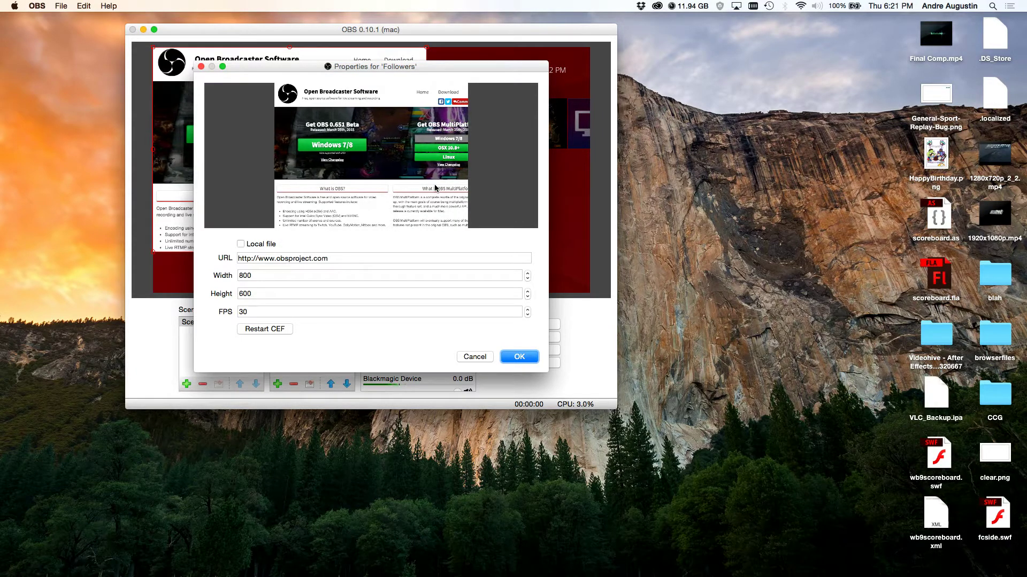
- Set Followers to load local file teeboard-notifications-02.html at 1280 × 360
left_click(254, 244)
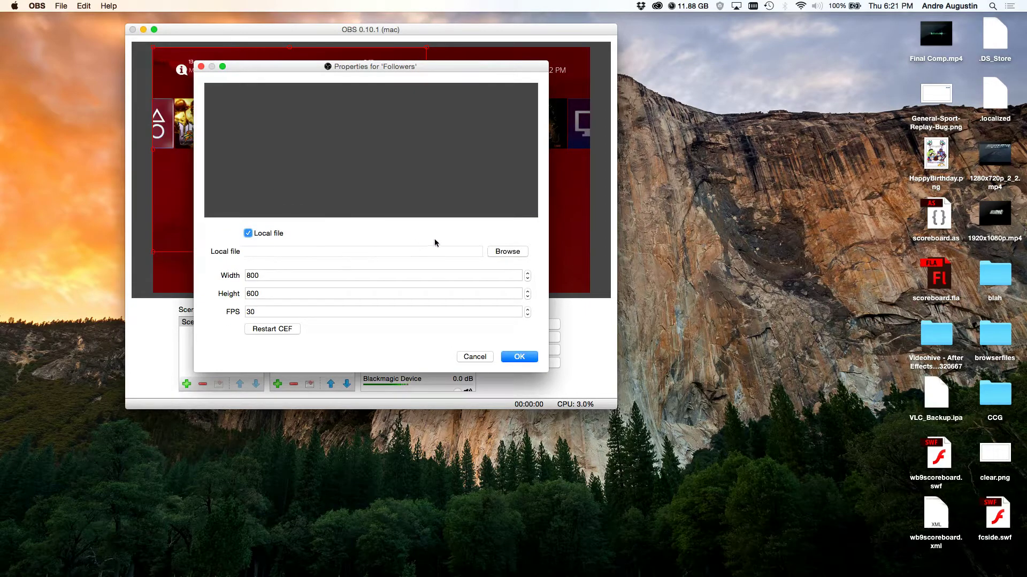
left_click(300, 280)
double_click(287, 274)
type("1280")
key("Tab")
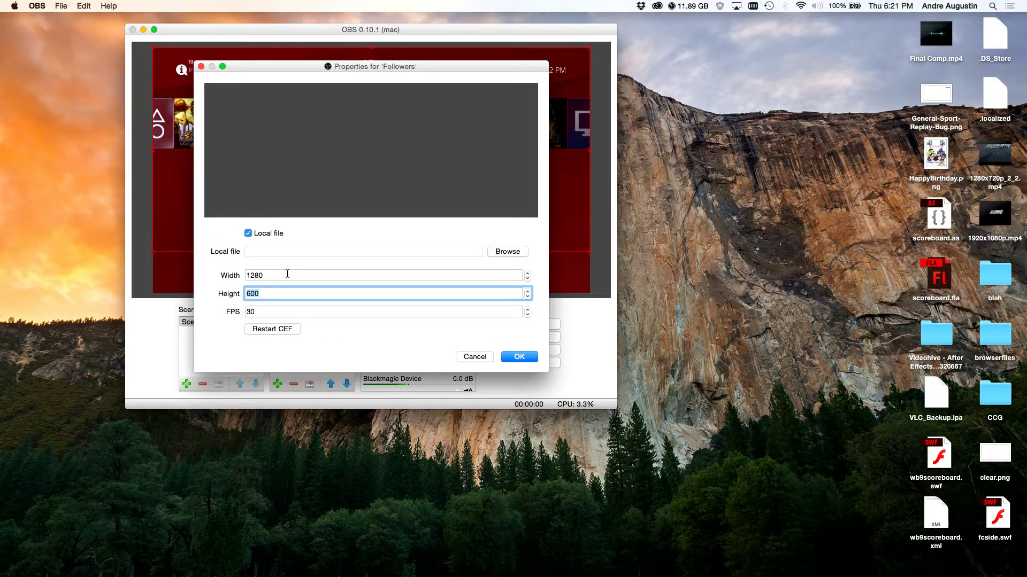
type("360")
left_click(494, 253)
left_click(481, 144)
double_click(480, 144)
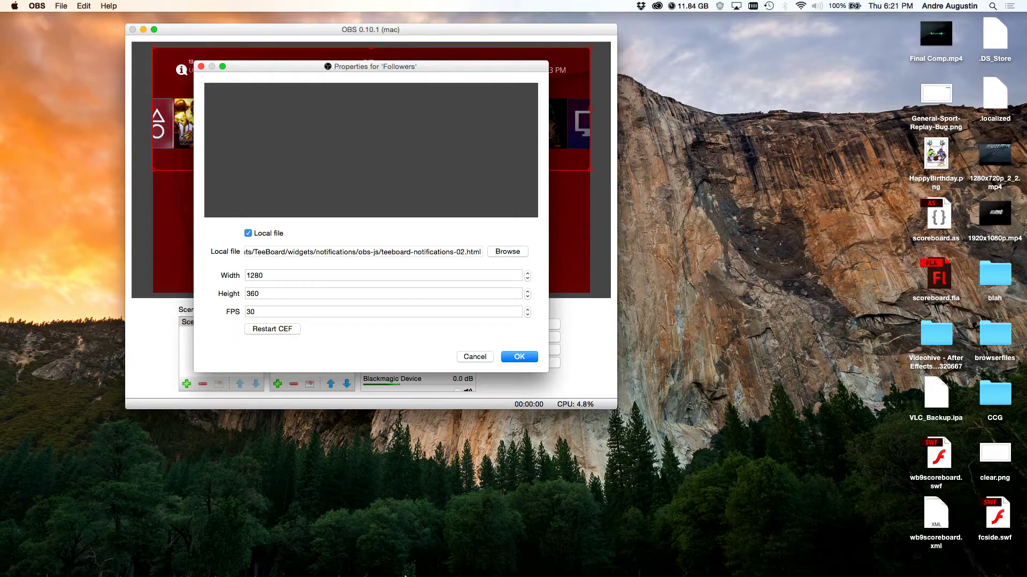
- Fire a test follower alert, save the Followers source, and drag it lower in the preview
mouse_move(408, 576)
left_click(643, 562)
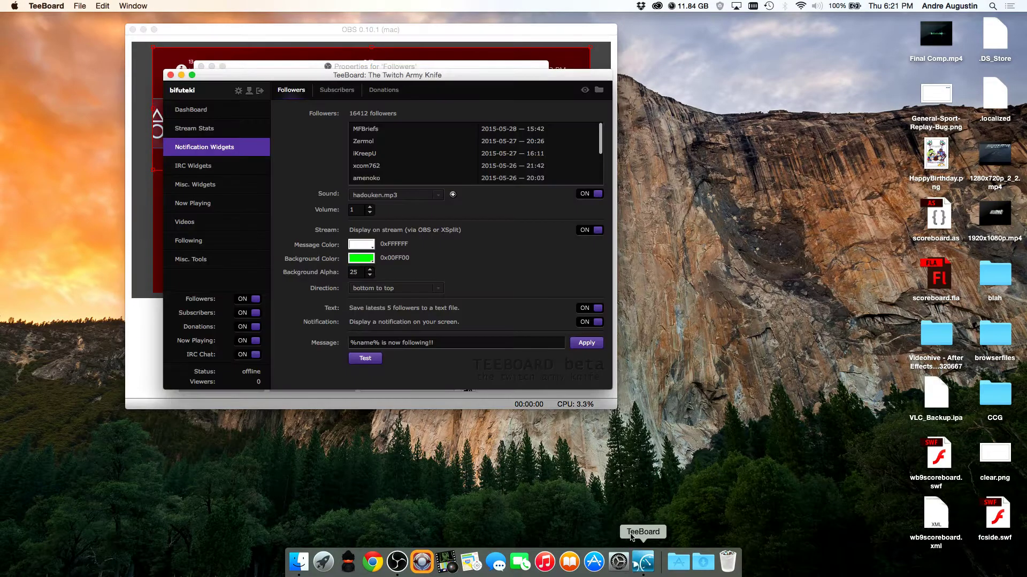
left_click_drag(481, 80, 879, 140)
left_click(760, 422)
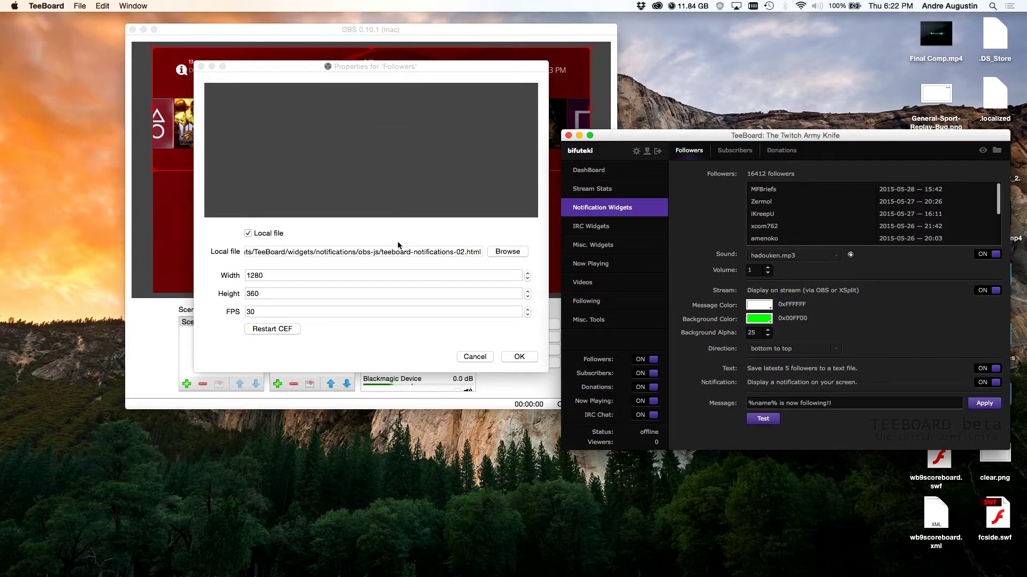
left_click(517, 356)
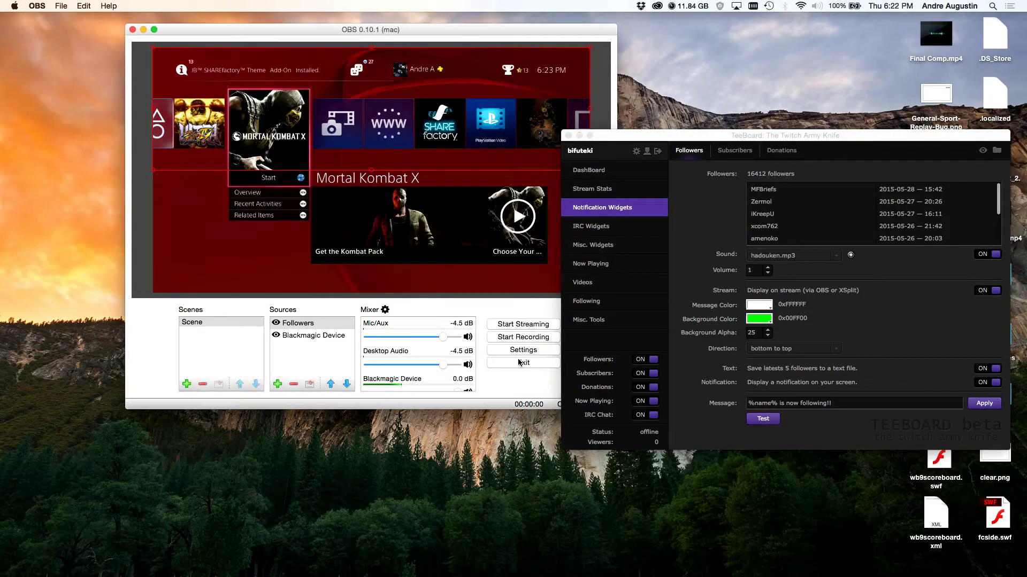
left_click_drag(458, 105, 493, 281)
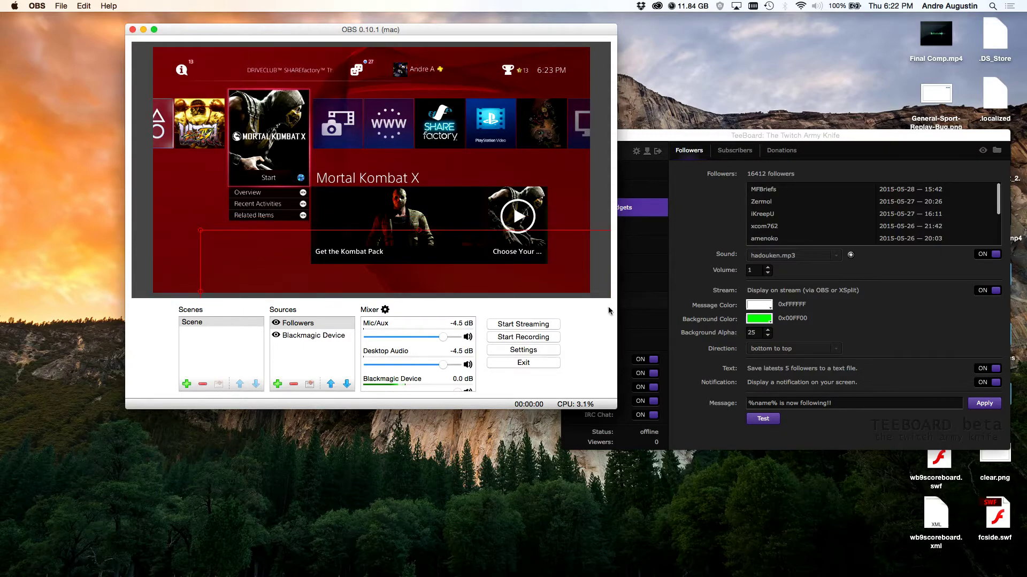
- Fire test follower and donation alerts so the $60 donation banner appears in OBS
left_click(762, 420)
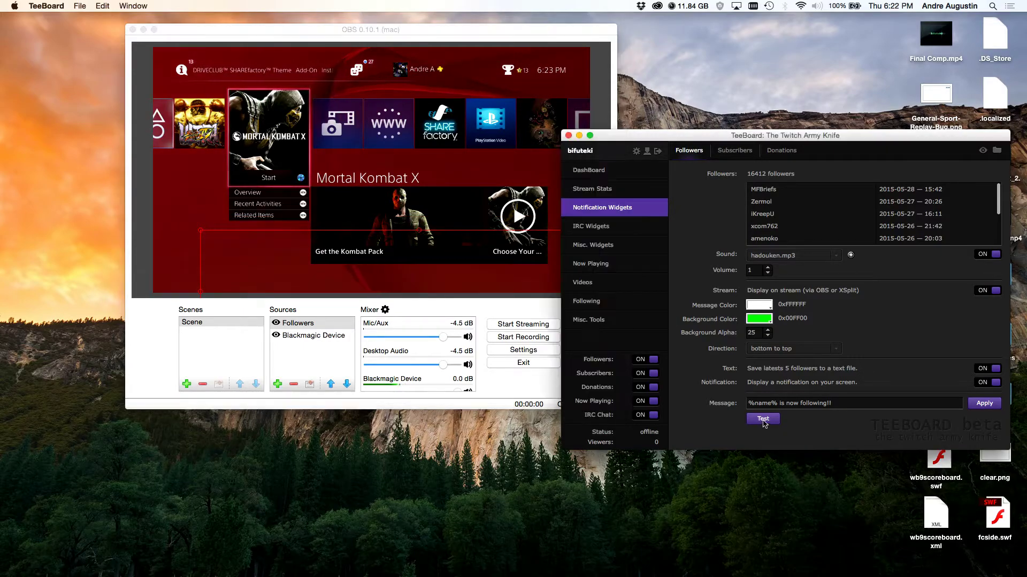
left_click(763, 421)
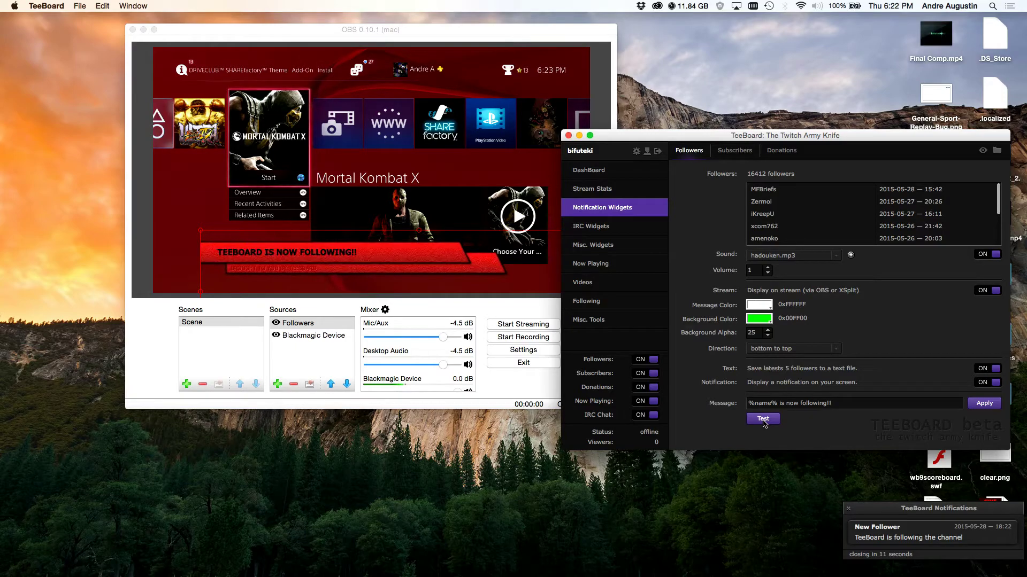
left_click(503, 201)
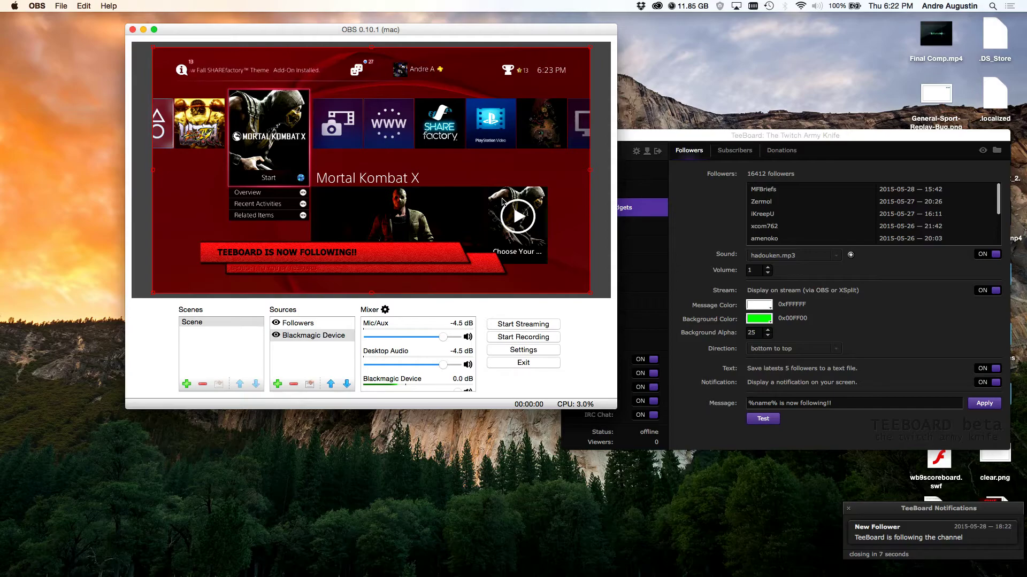
left_click(785, 150)
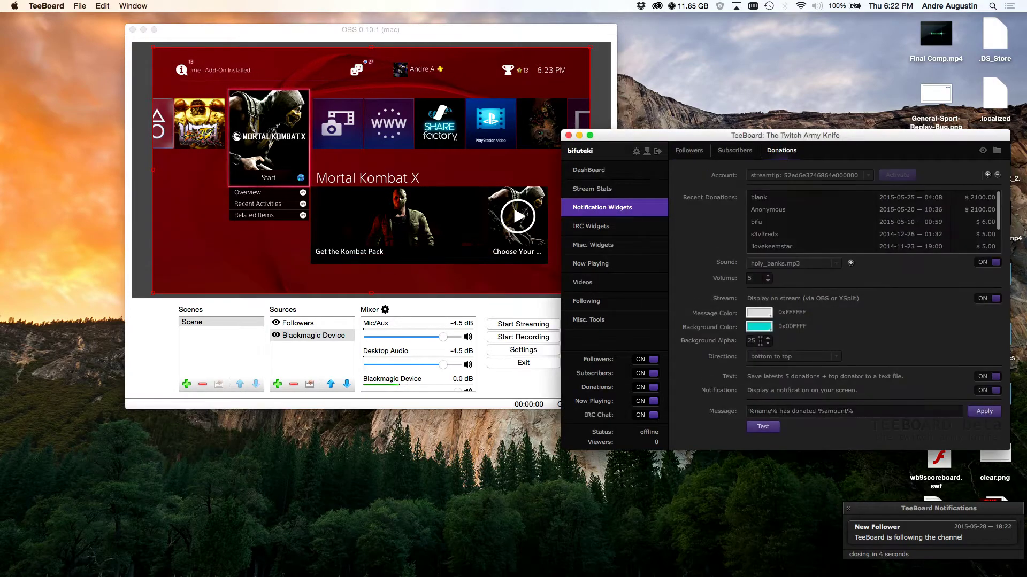
left_click(694, 152)
left_click(735, 151)
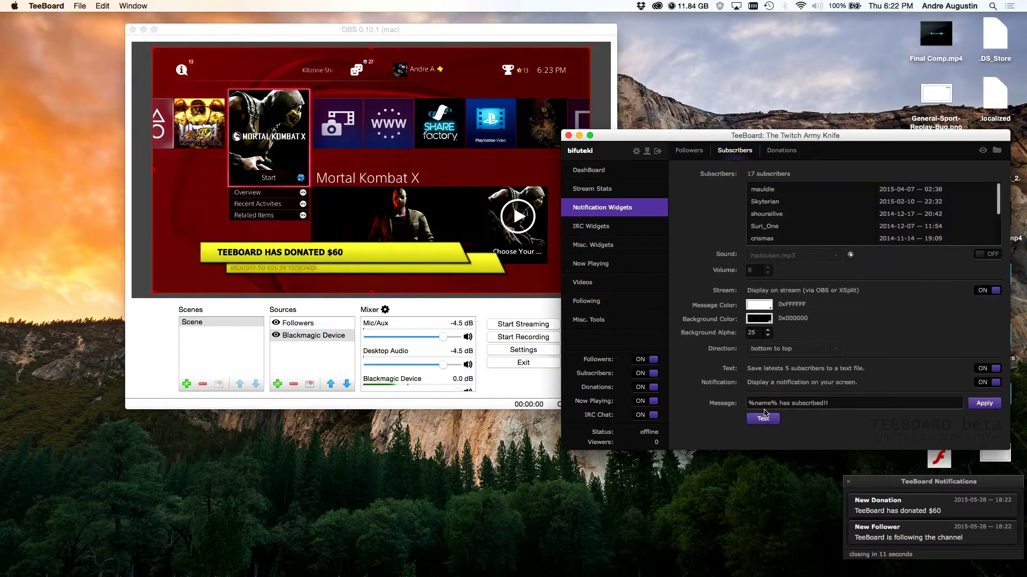
left_click(688, 151)
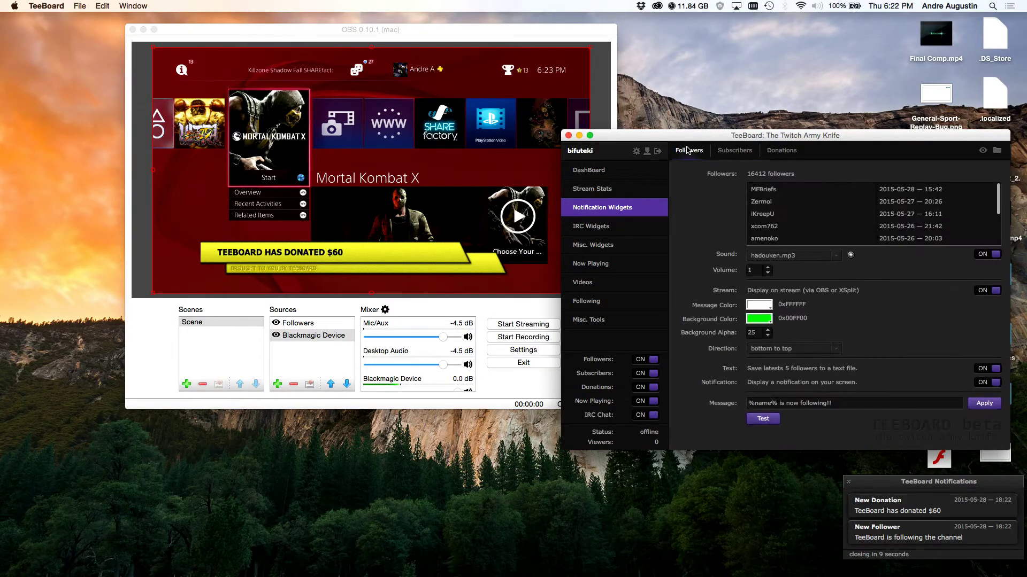